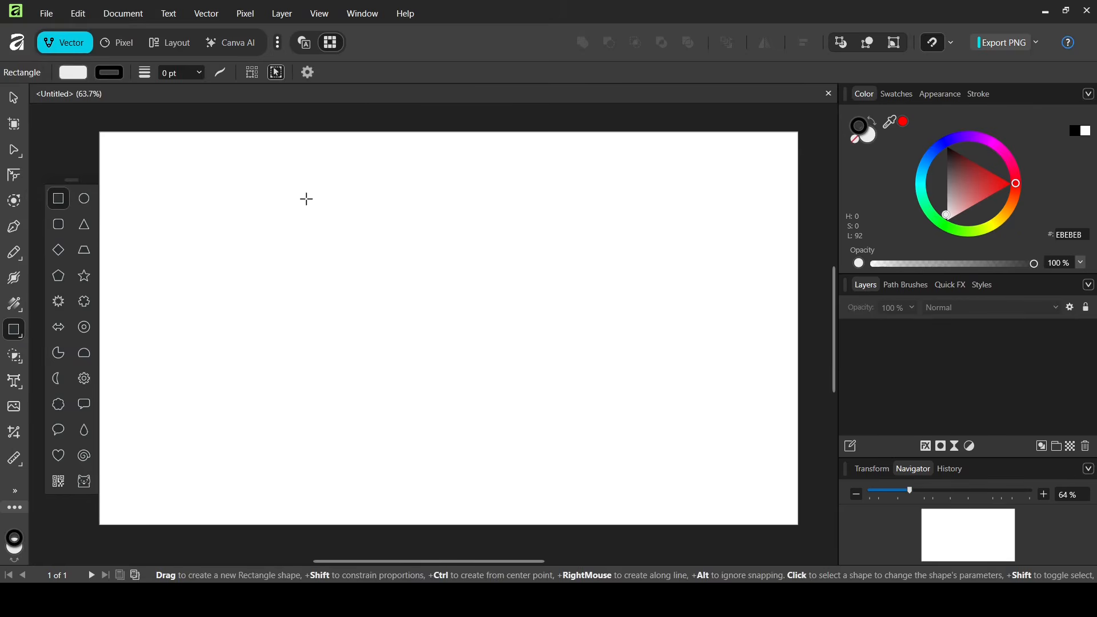
# - Draw a square in the upper-left part of the page with no fill and a 1 pt stroke
pyautogui.moveTo(306, 199)
pyautogui.mouseDown()
pyautogui.moveTo(436, 306)
pyautogui.moveTo(441, 294)
pyautogui.mouseUp()
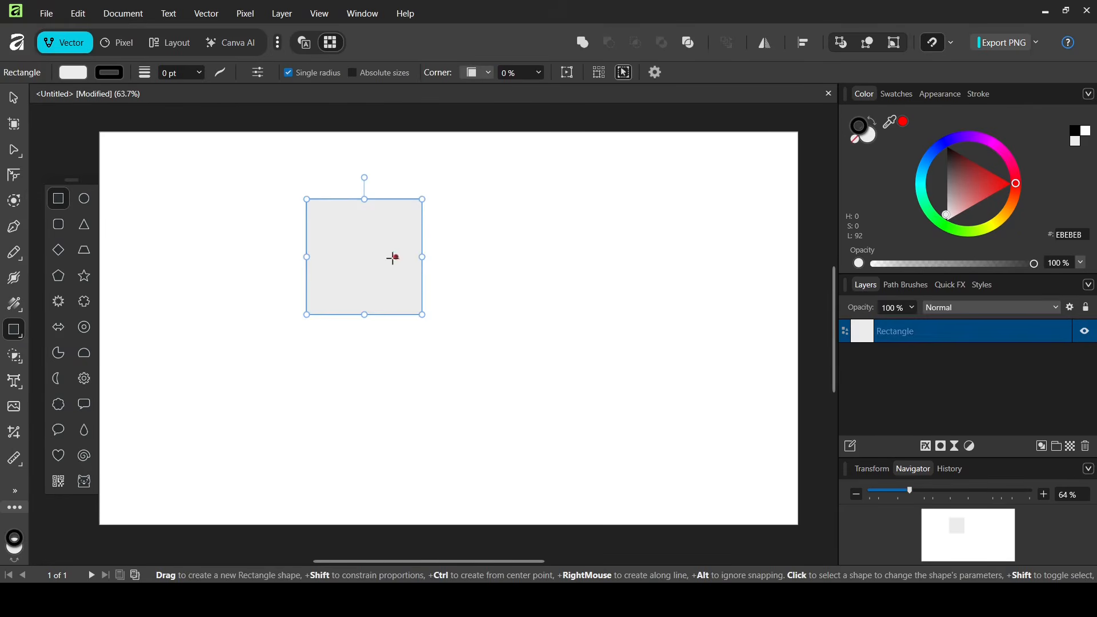
pyautogui.click(73, 73)
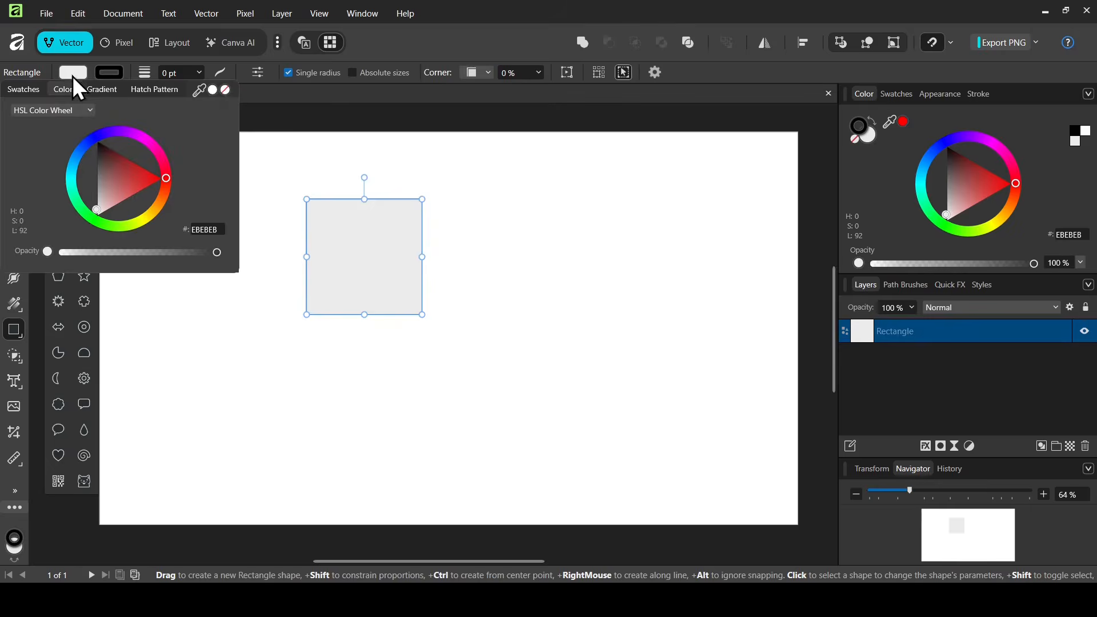
pyautogui.click(226, 91)
pyautogui.click(183, 73)
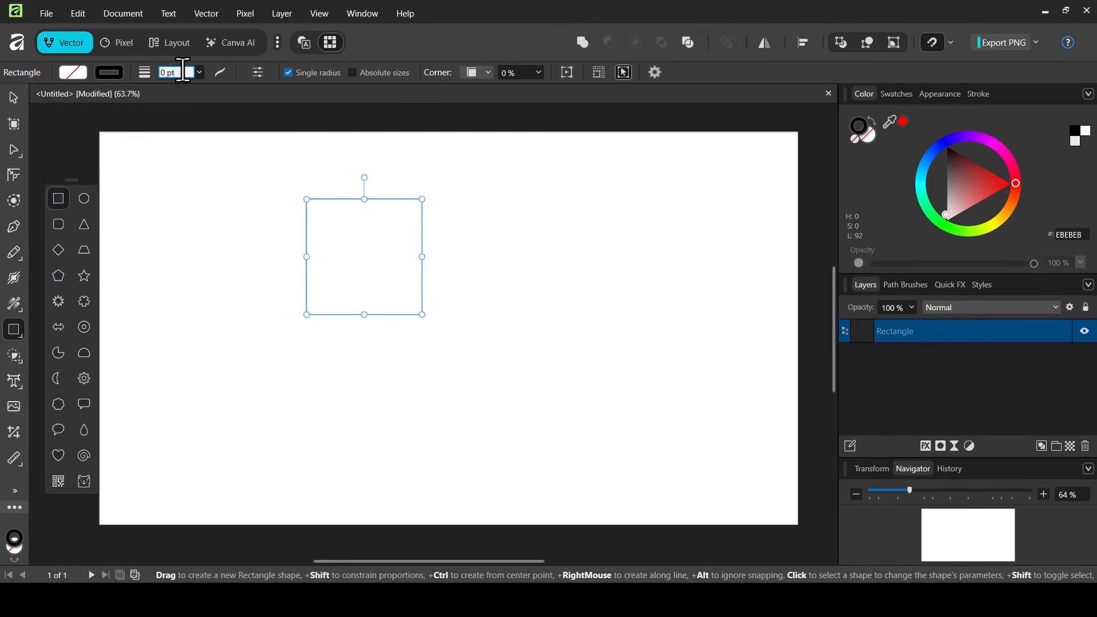
pyautogui.click(183, 73)
pyautogui.write('1')
pyautogui.press('Return')
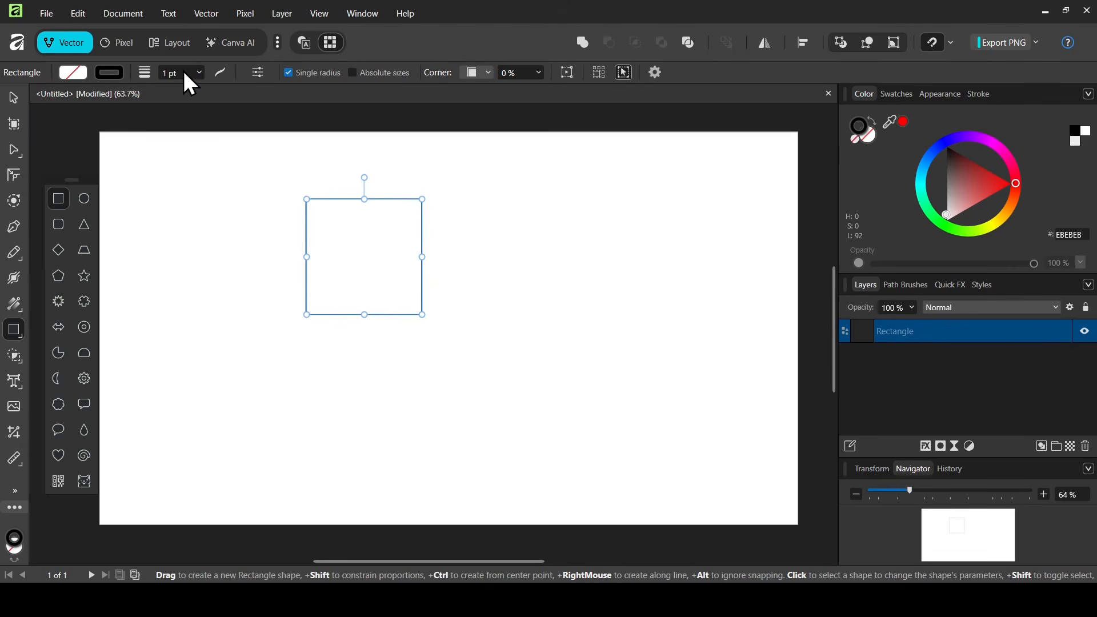
pyautogui.click(11, 100)
pyautogui.click(522, 289)
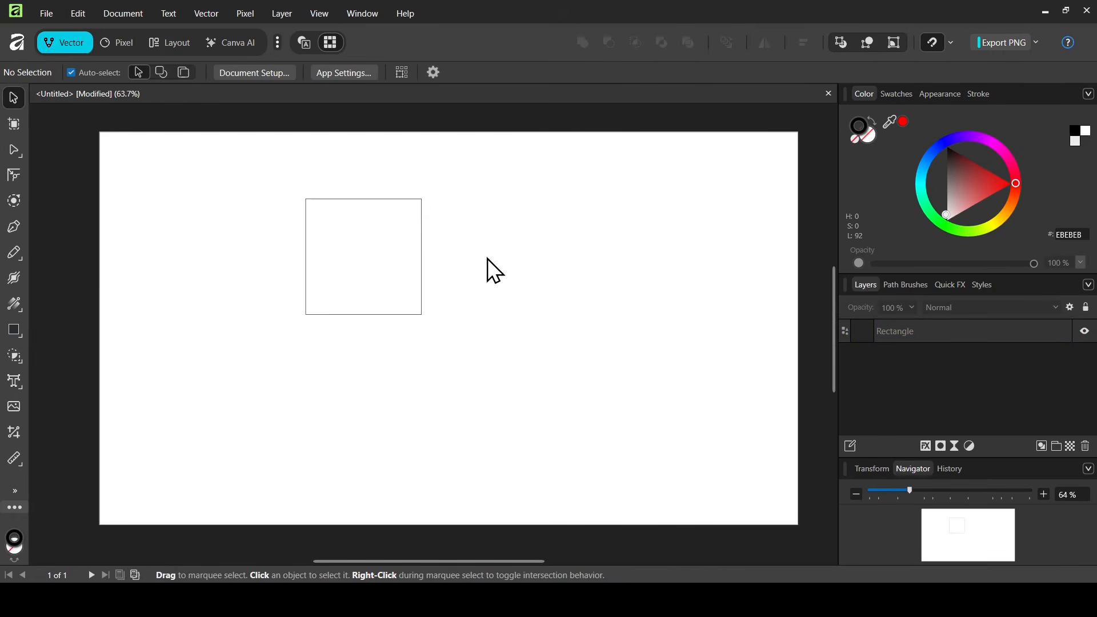
# - Draw a circle with the Ellipse tool that snaps exactly inside the square's edges
pyautogui.click(19, 337)
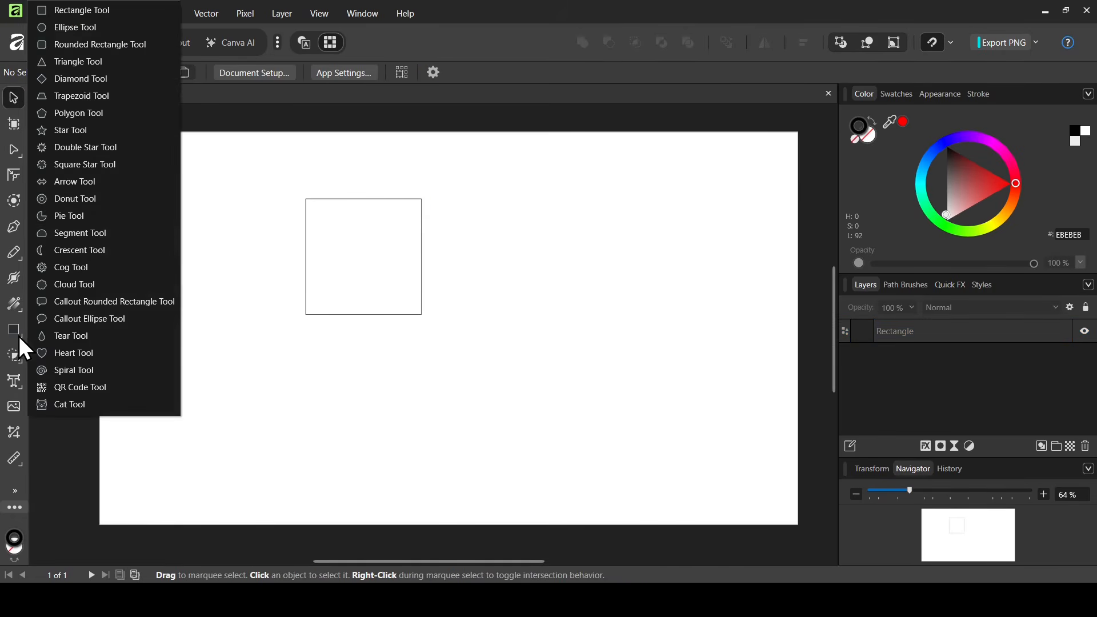
pyautogui.click(113, 26)
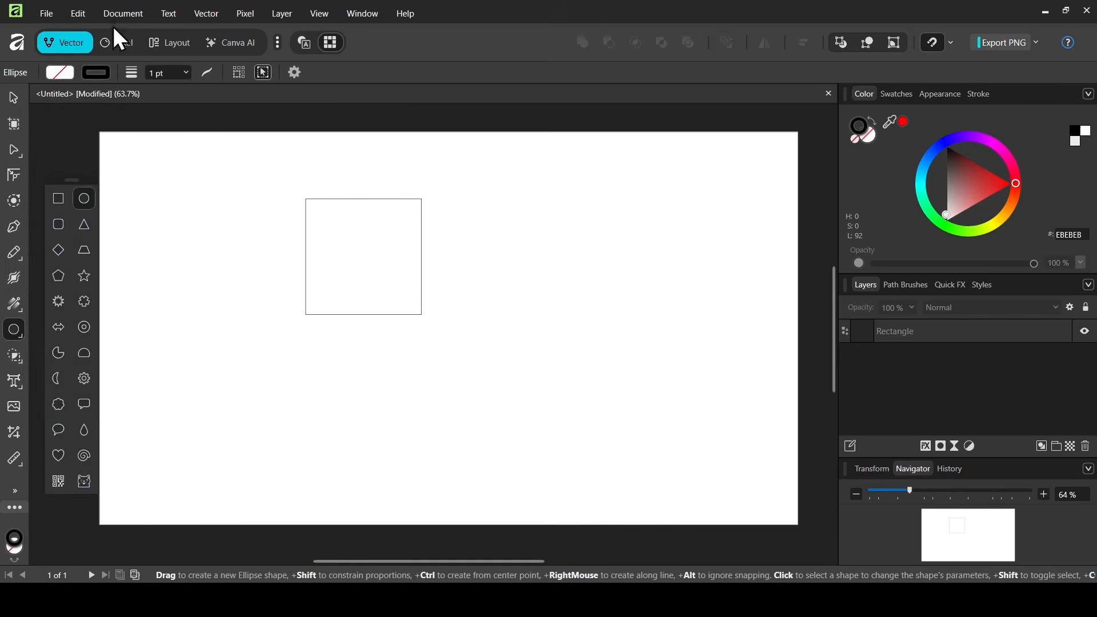
pyautogui.click(951, 44)
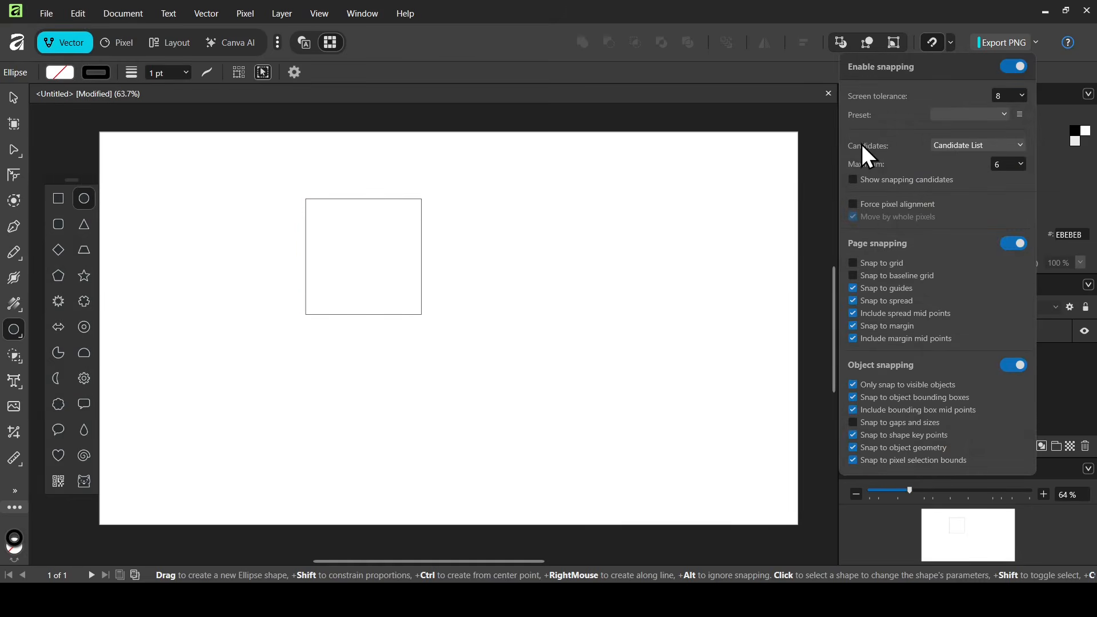
pyautogui.click(647, 4)
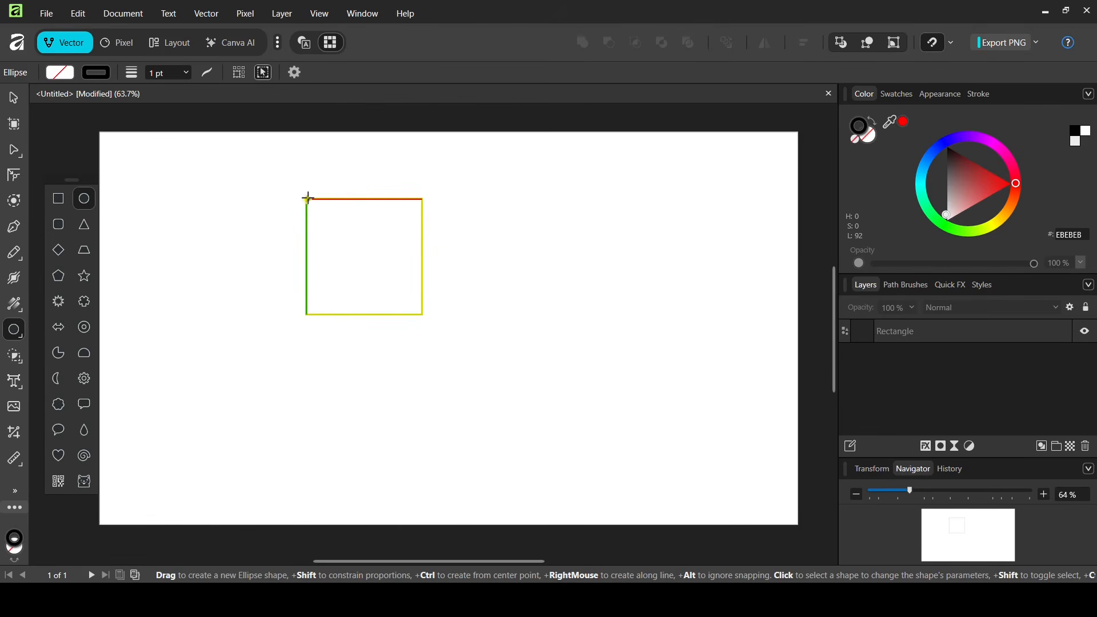
pyautogui.moveTo(307, 198); pyautogui.dragTo(422, 314)
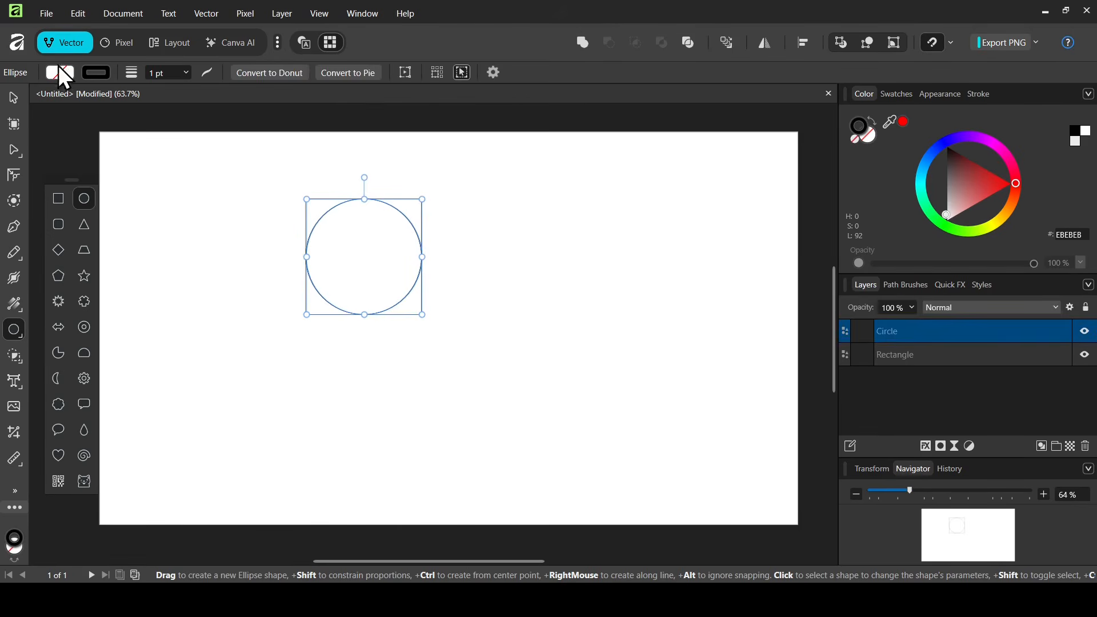
# - Select the circle and the square together and group them
pyautogui.click(12, 99)
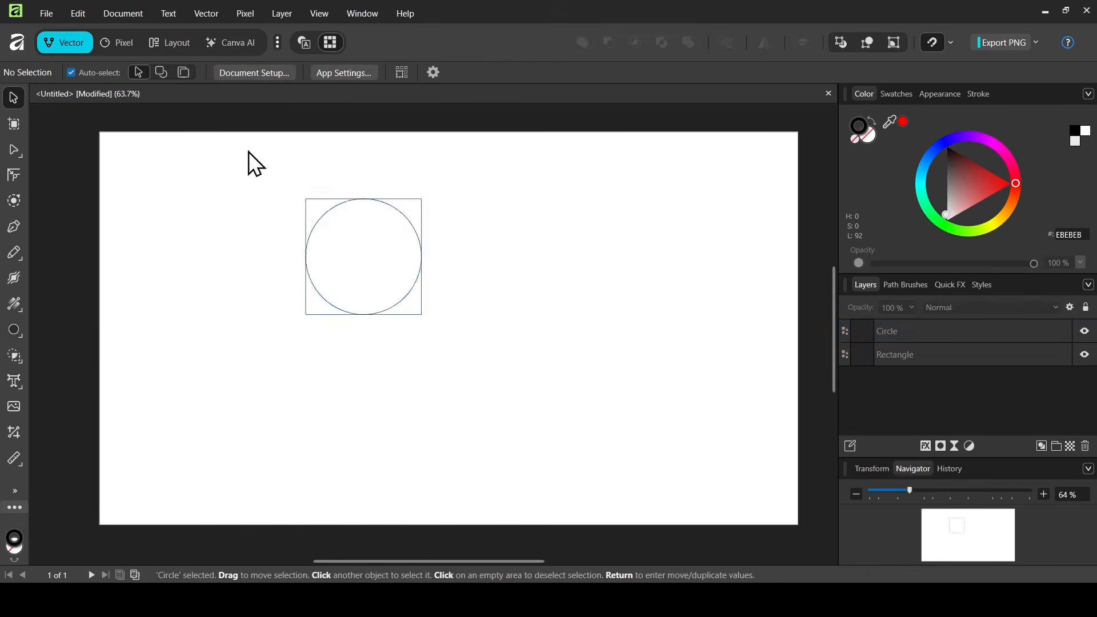
pyautogui.moveTo(249, 152); pyautogui.dragTo(557, 378)
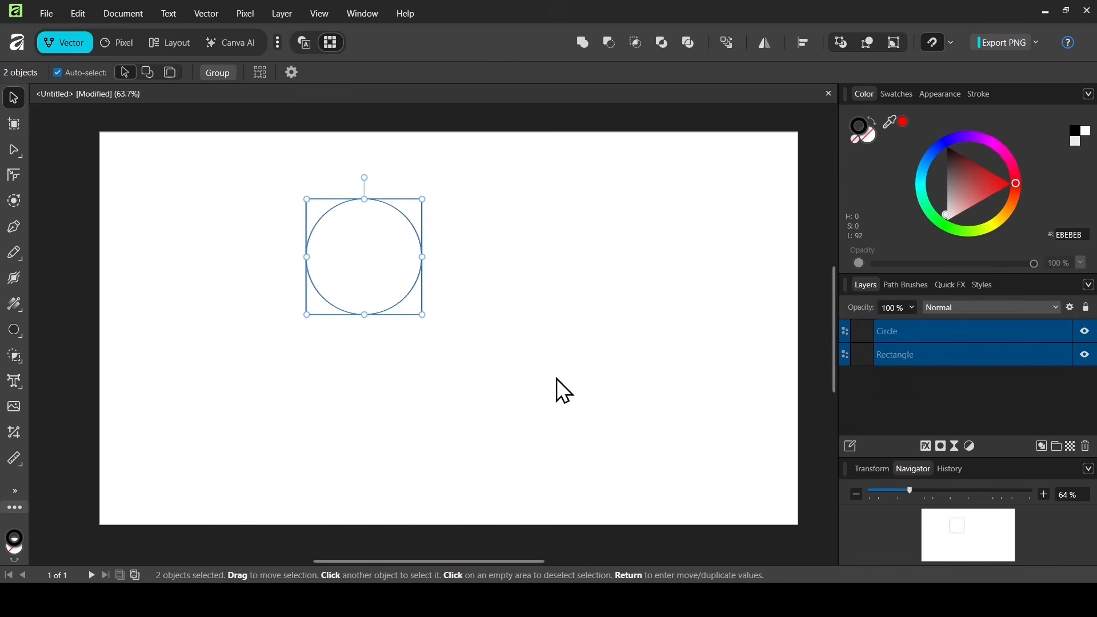
pyautogui.click(229, 73)
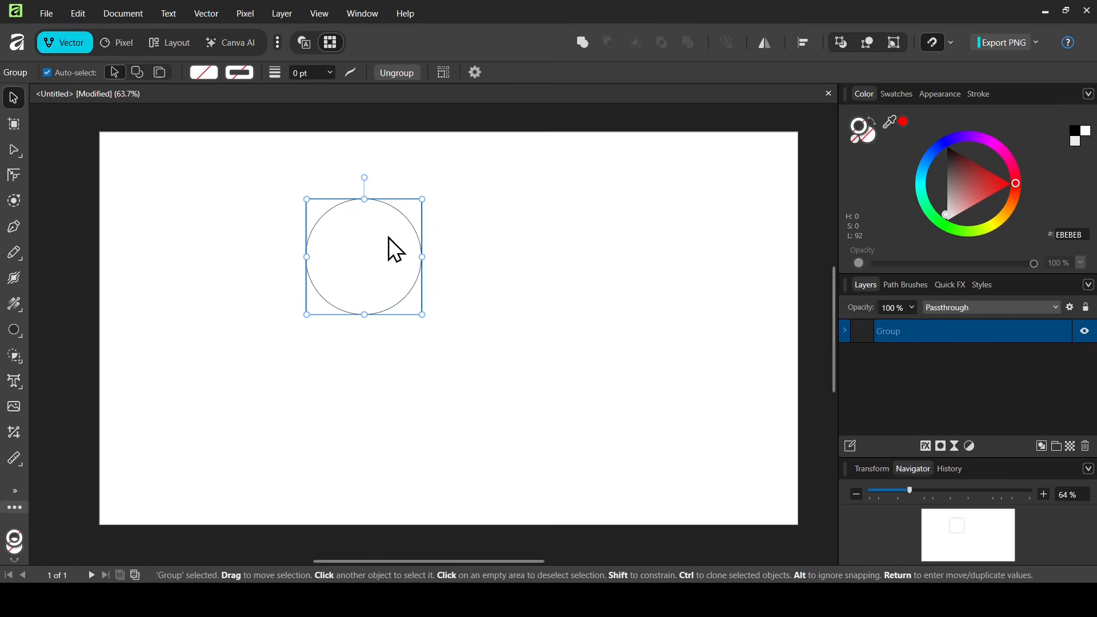
# - Duplicate the group directly to its right, and duplicate that pair directly below to form a two-by-two grid
pyautogui.hotkey('ctrl', 'j')
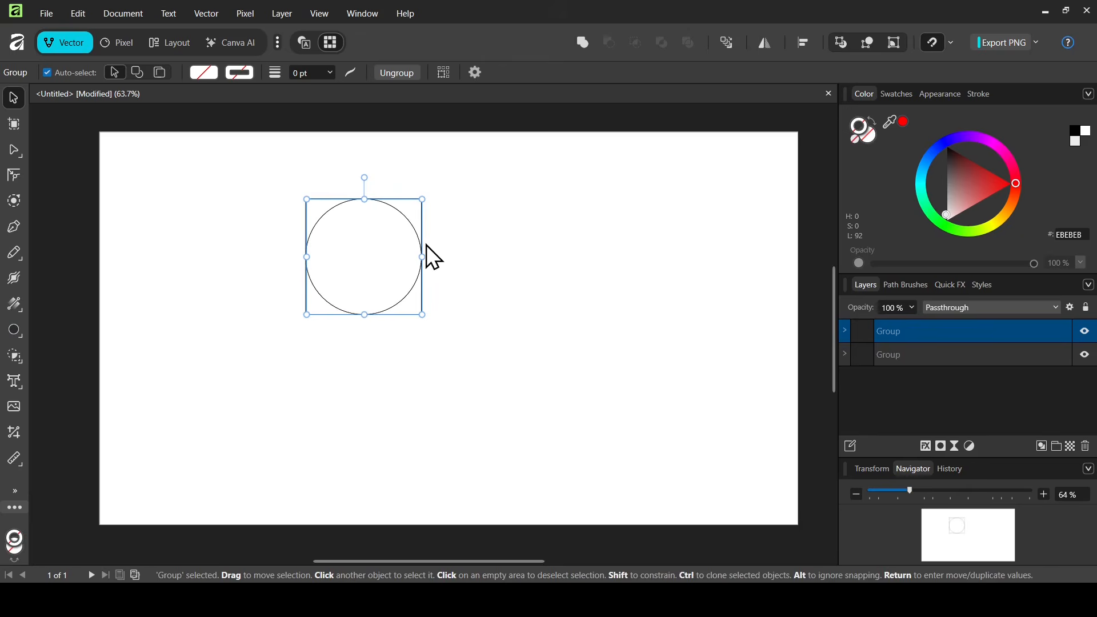
pyautogui.moveTo(385, 254); pyautogui.dragTo(499, 271)
pyautogui.moveTo(261, 162); pyautogui.dragTo(701, 400)
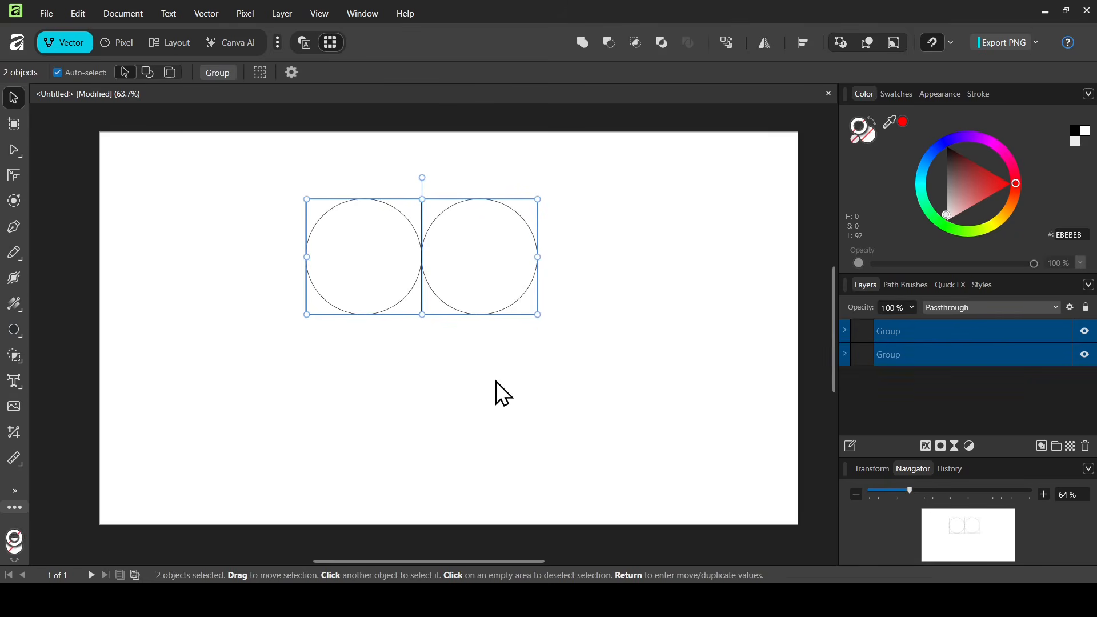
pyautogui.hotkey('ctrl', 'j')
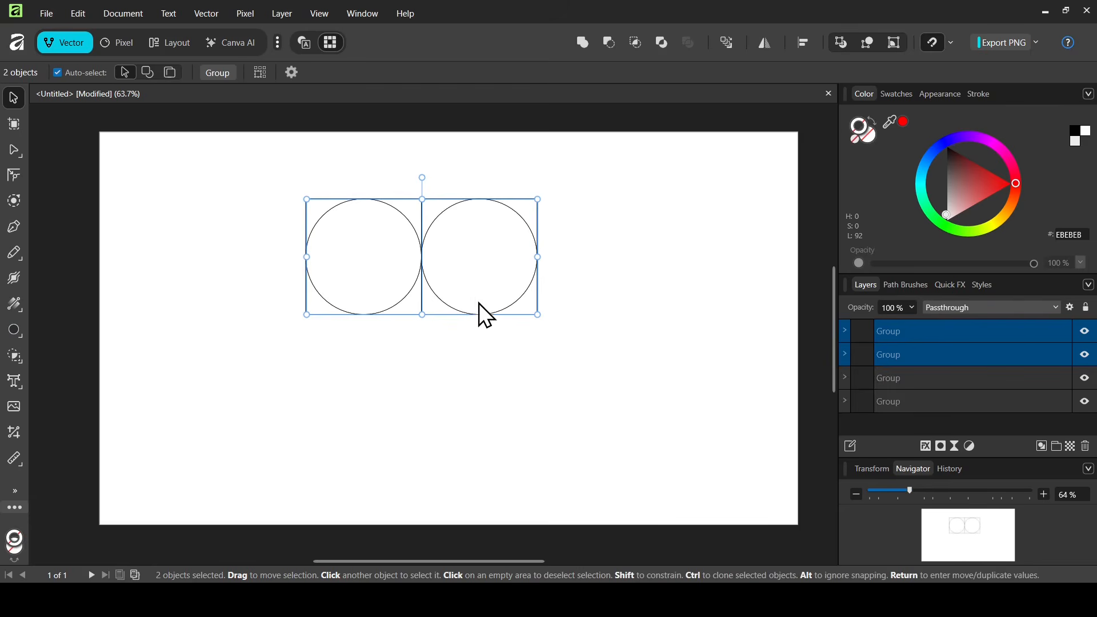
pyautogui.moveTo(486, 252); pyautogui.dragTo(486, 368)
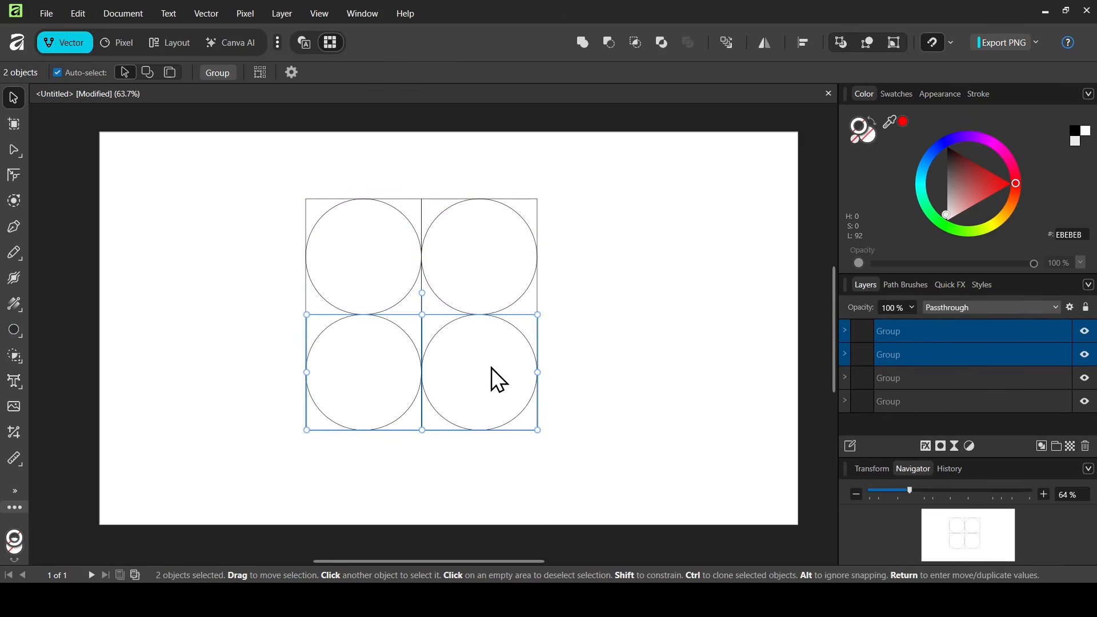
# - Select all four groups and centre the grid on the page
pyautogui.click(273, 184)
pyautogui.moveTo(245, 157); pyautogui.dragTo(650, 509)
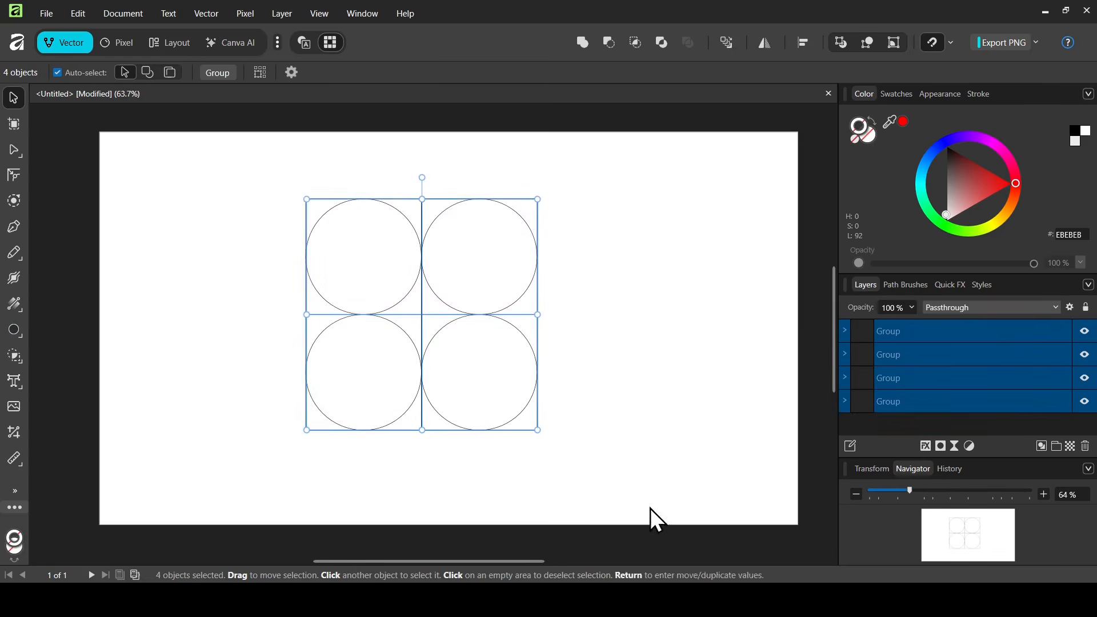
pyautogui.moveTo(461, 233); pyautogui.dragTo(487, 241)
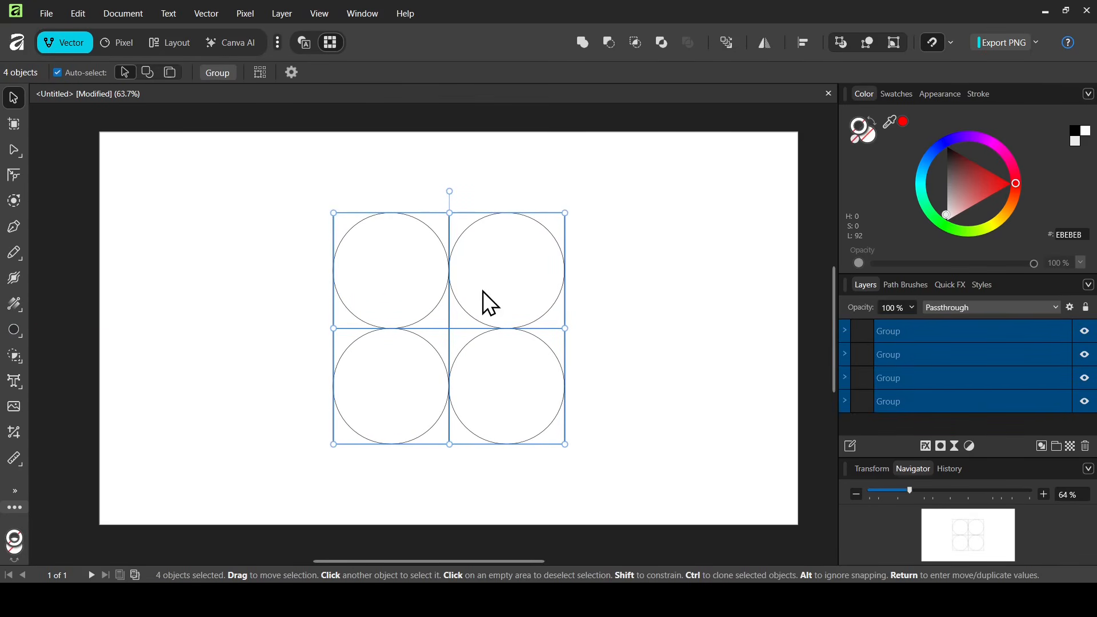
# - Merge the upper-right circle with the adjoining area beside the upper-left circle using the Shape Builder tool, cleaning up all unused geometry
pyautogui.click(12, 360)
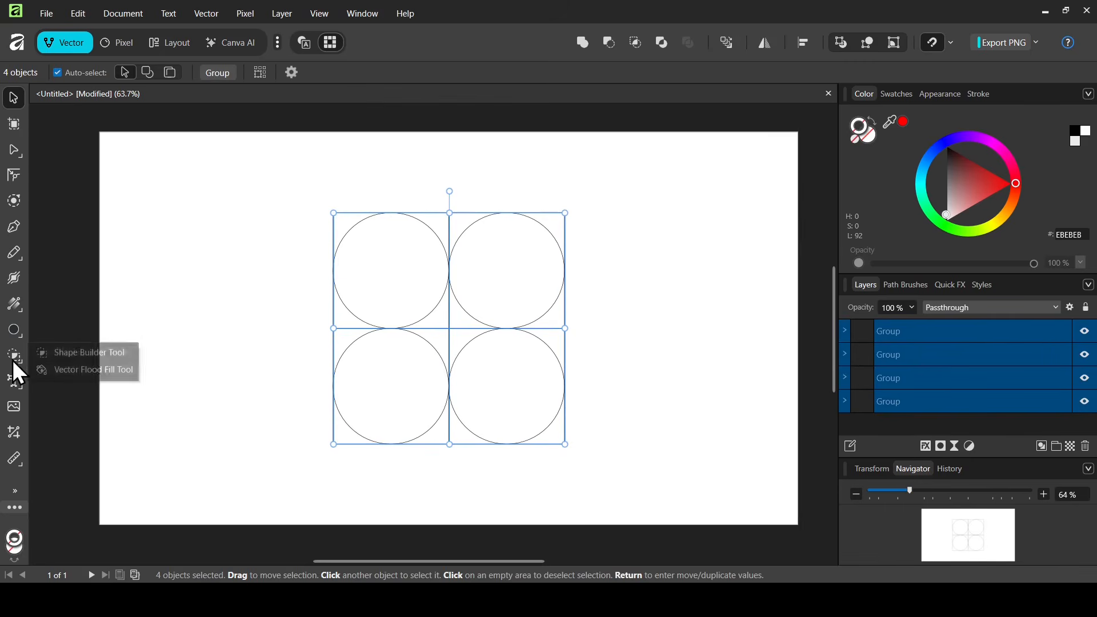
pyautogui.click(97, 351)
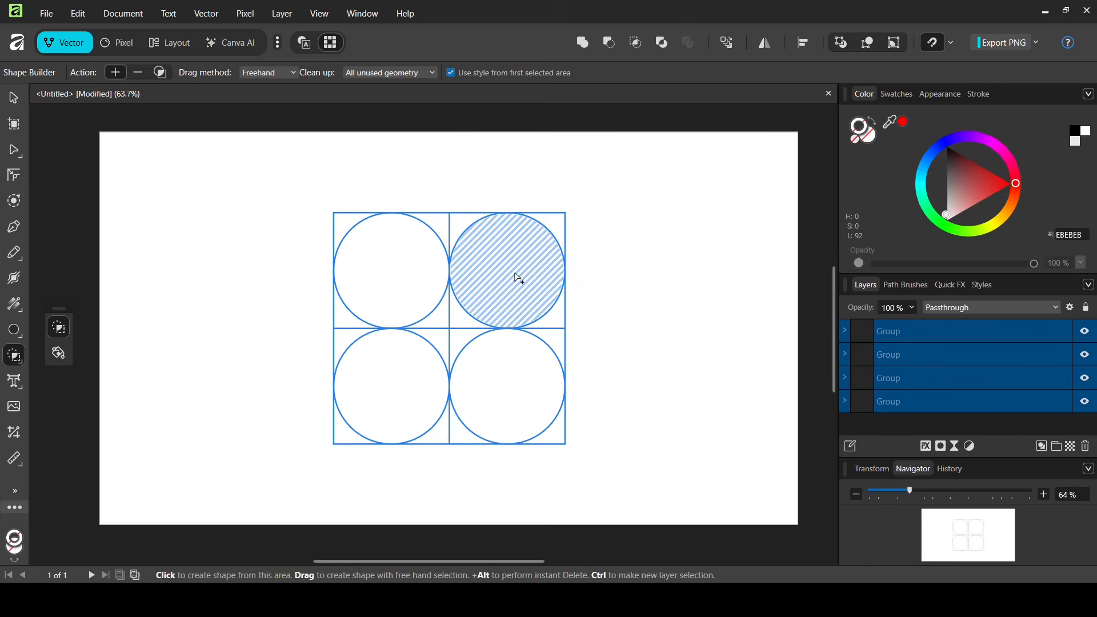
pyautogui.moveTo(516, 274)
pyautogui.mouseDown()
pyautogui.moveTo(480, 234)
pyautogui.moveTo(443, 230)
pyautogui.mouseUp()
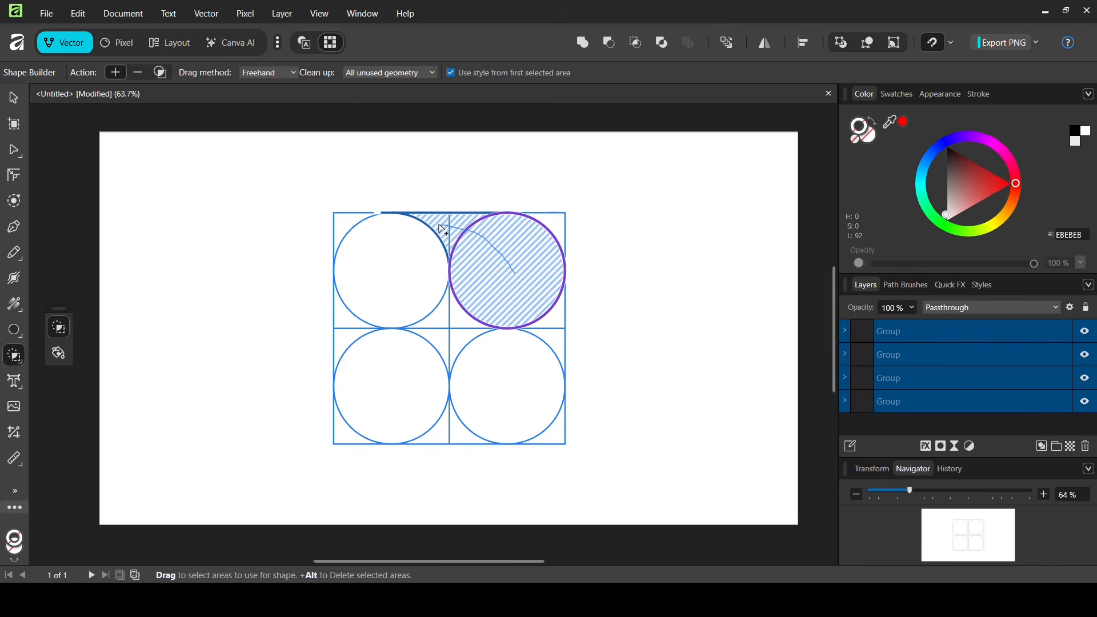
pyautogui.moveTo(442, 230); pyautogui.dragTo(443, 232)
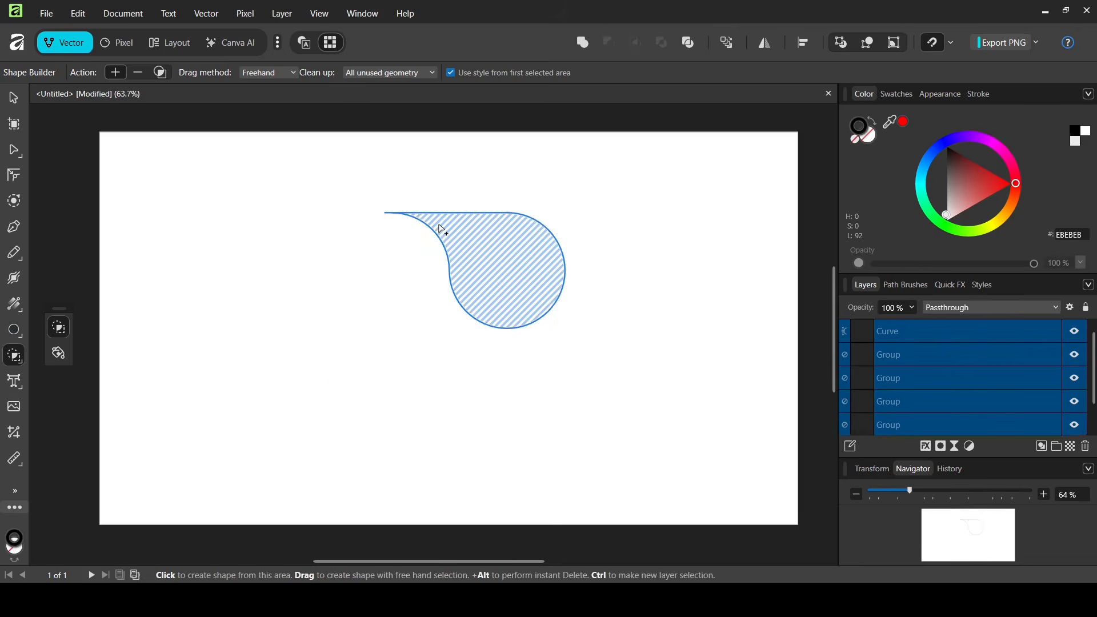
# - Delete the four leftover groups so that only the teardrop curve remains
pyautogui.click(11, 101)
pyautogui.click(512, 279)
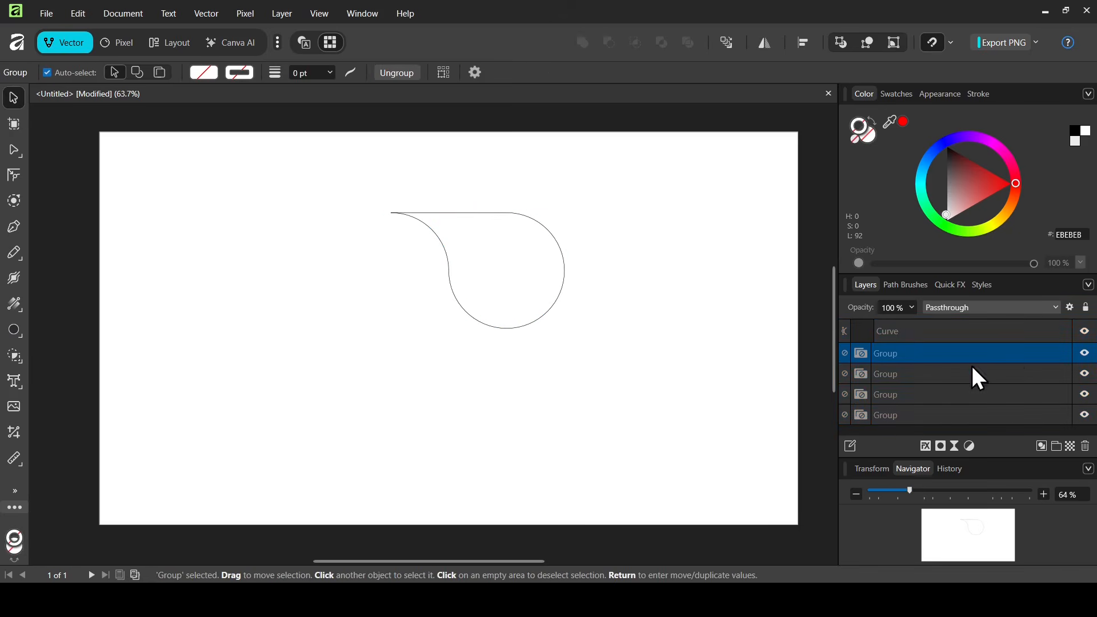
pyautogui.click(1040, 332)
pyautogui.click(1083, 331)
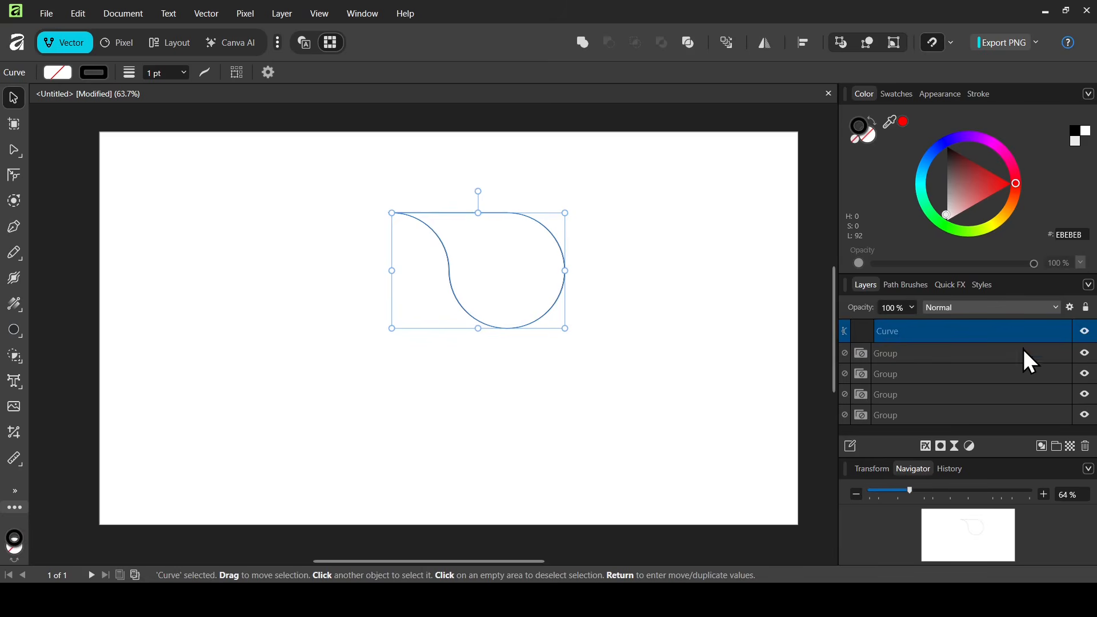
pyautogui.click(1007, 355)
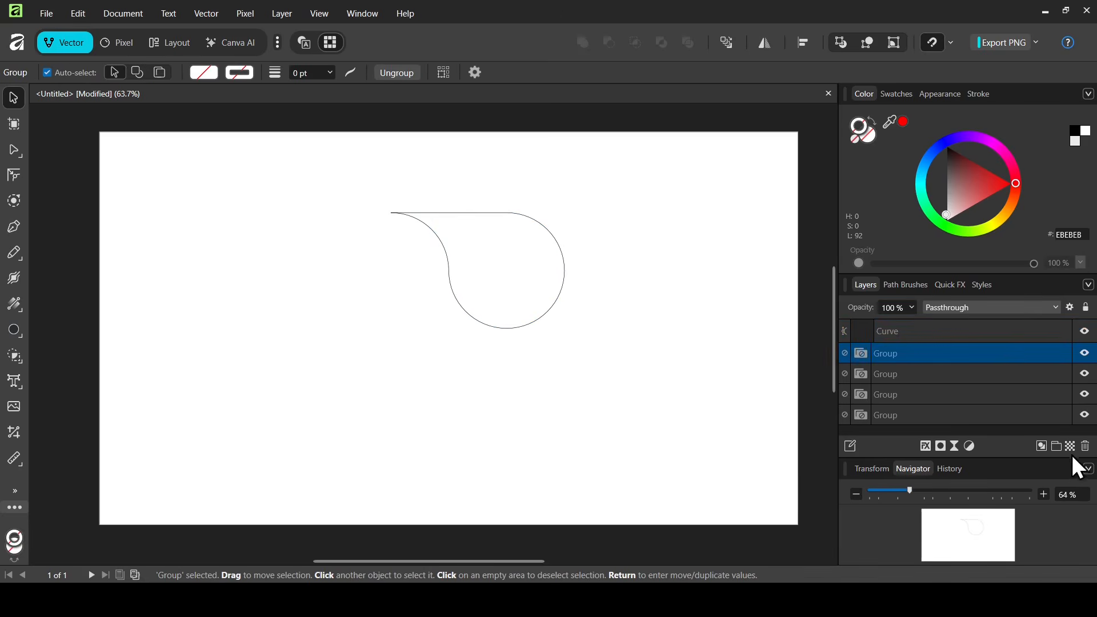
pyautogui.click(1085, 446)
pyautogui.click(1085, 446)
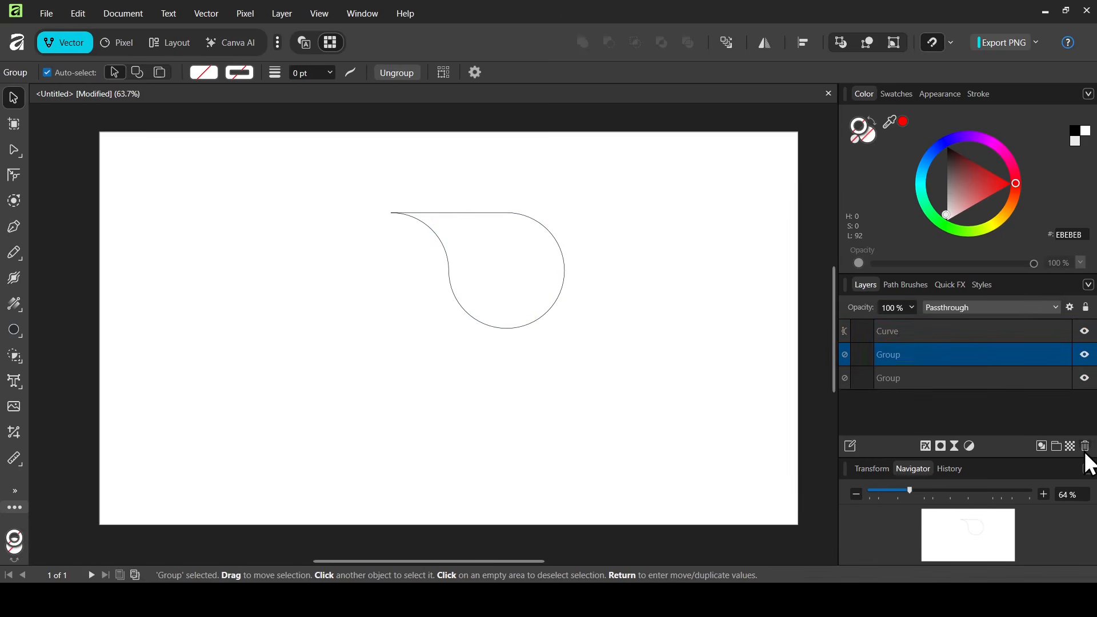
pyautogui.click(1085, 445)
pyautogui.click(1085, 445)
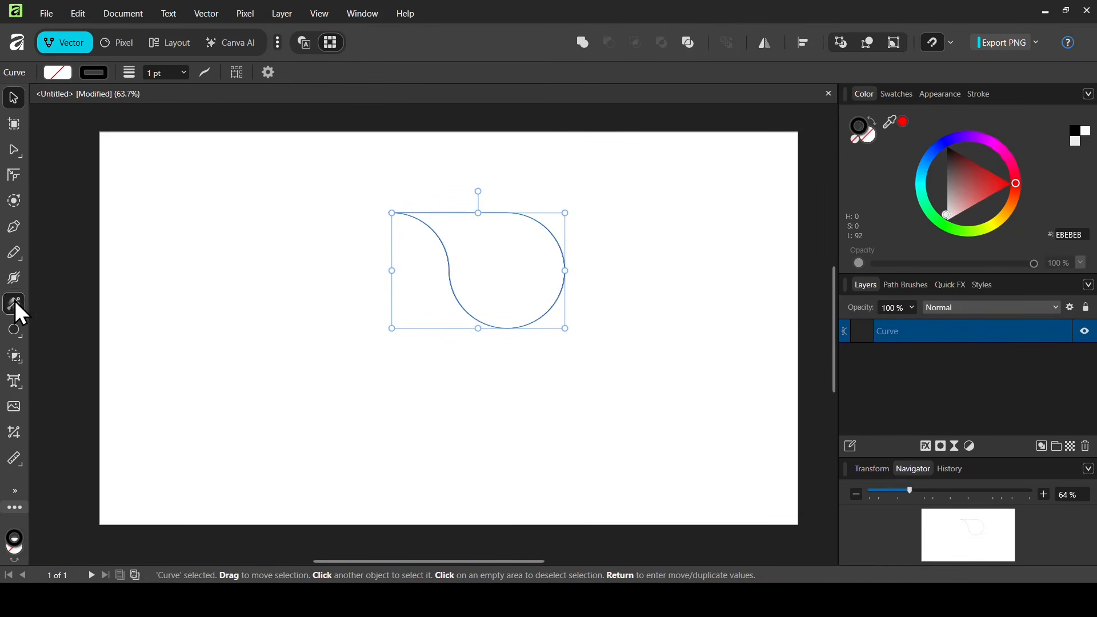
# - Apply a linear gradient fill to the teardrop curve, running from black (000000) at the pointed end to red (FF0000) at the round end
pyautogui.moveTo(15, 300)
pyautogui.click(125, 300)
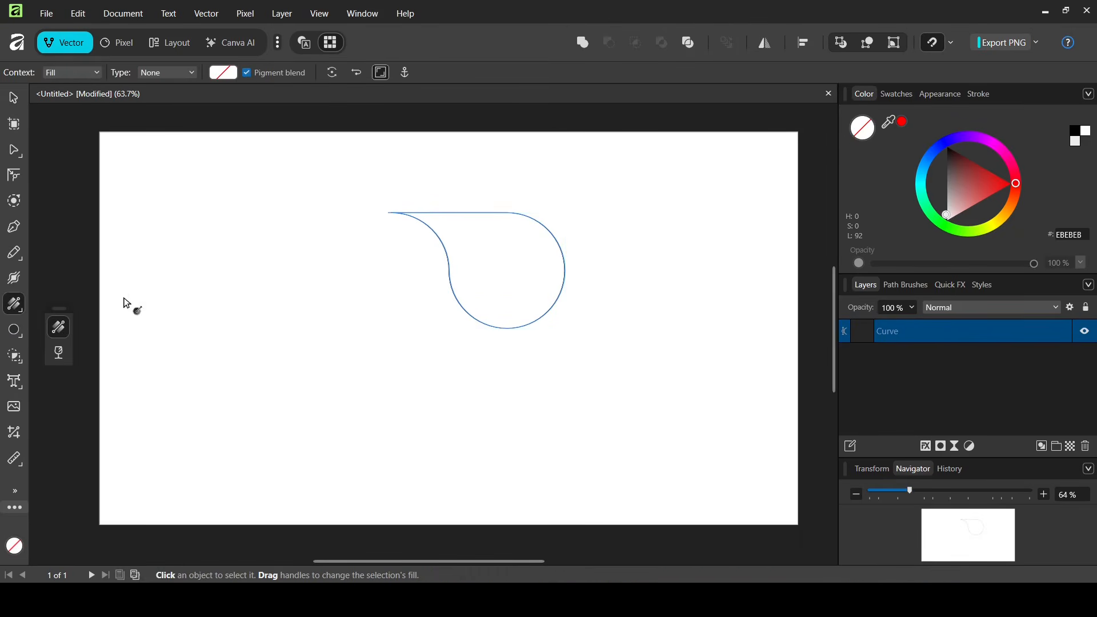
pyautogui.click(184, 76)
pyautogui.click(166, 121)
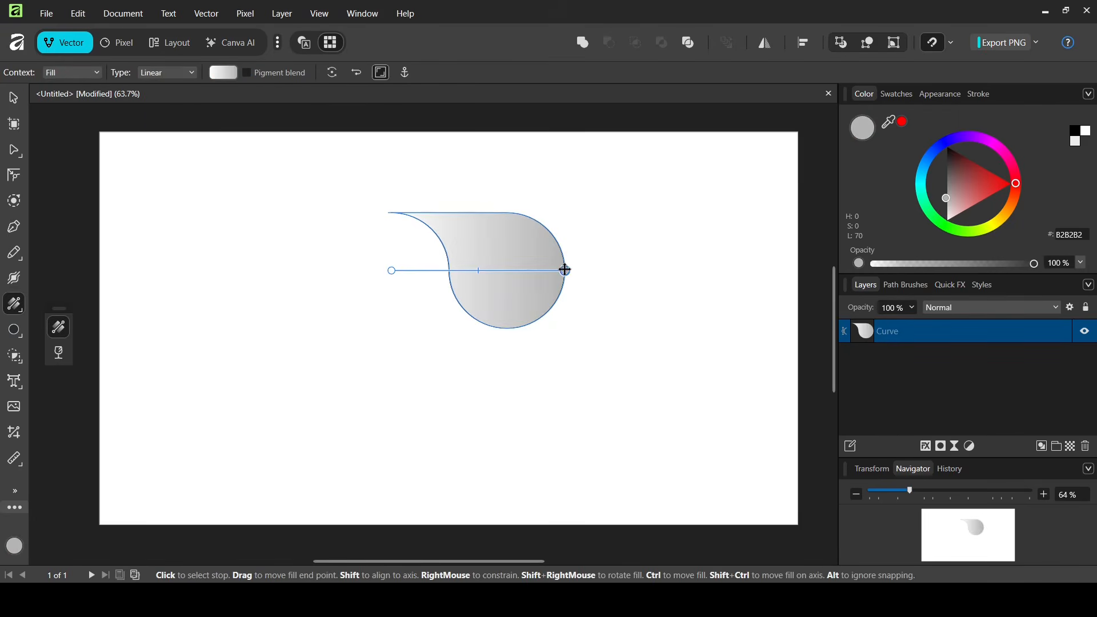
pyautogui.moveTo(984, 183); pyautogui.dragTo(1013, 183)
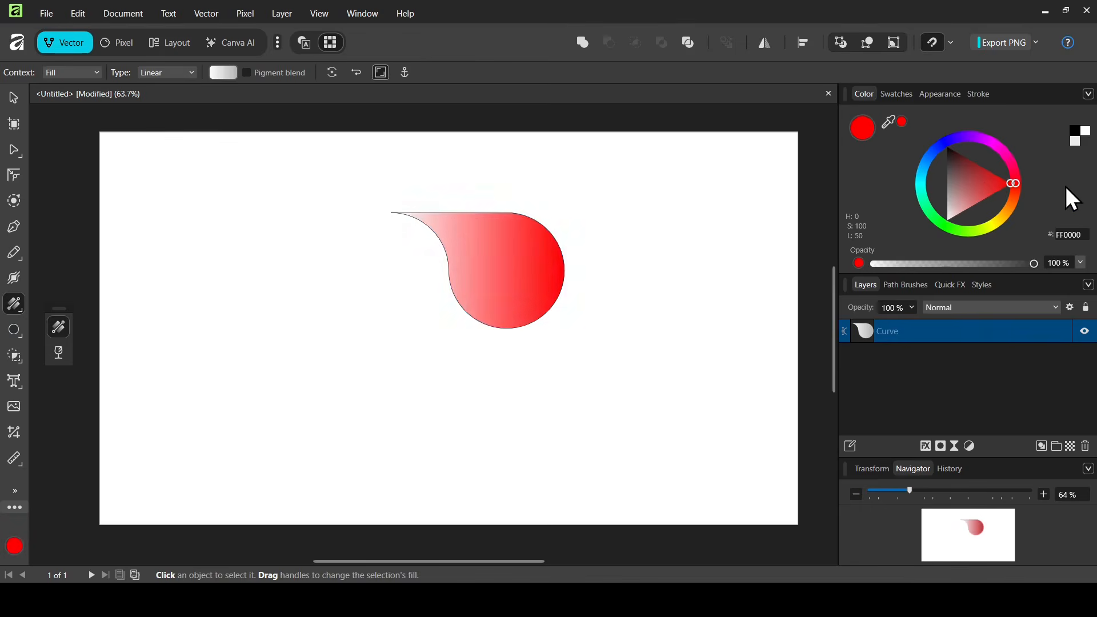
pyautogui.click(392, 271)
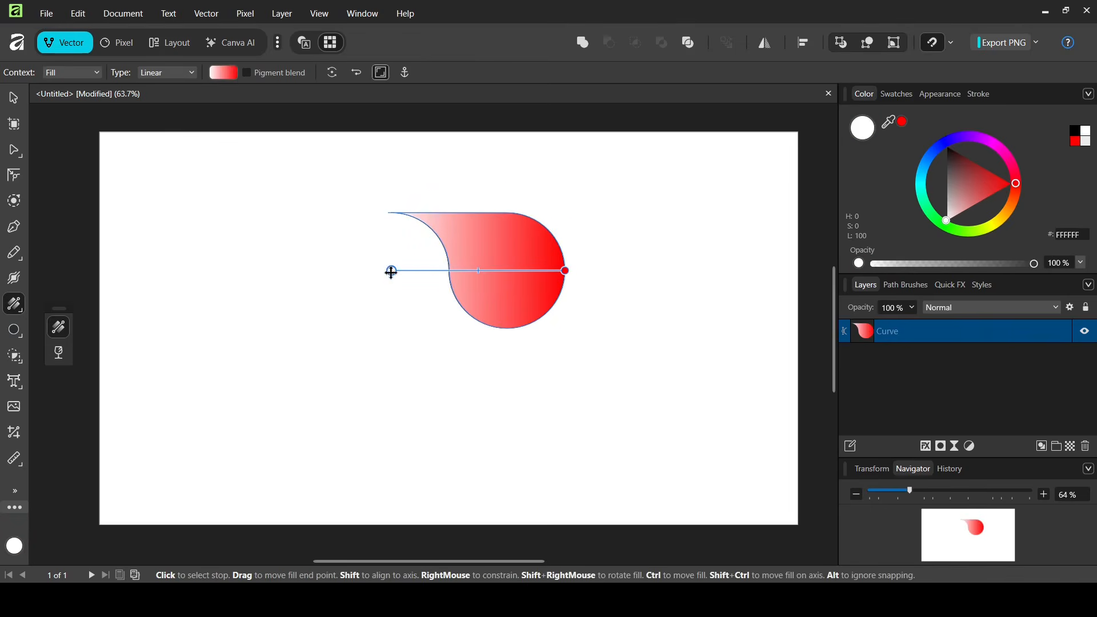
pyautogui.moveTo(975, 197); pyautogui.dragTo(927, 140)
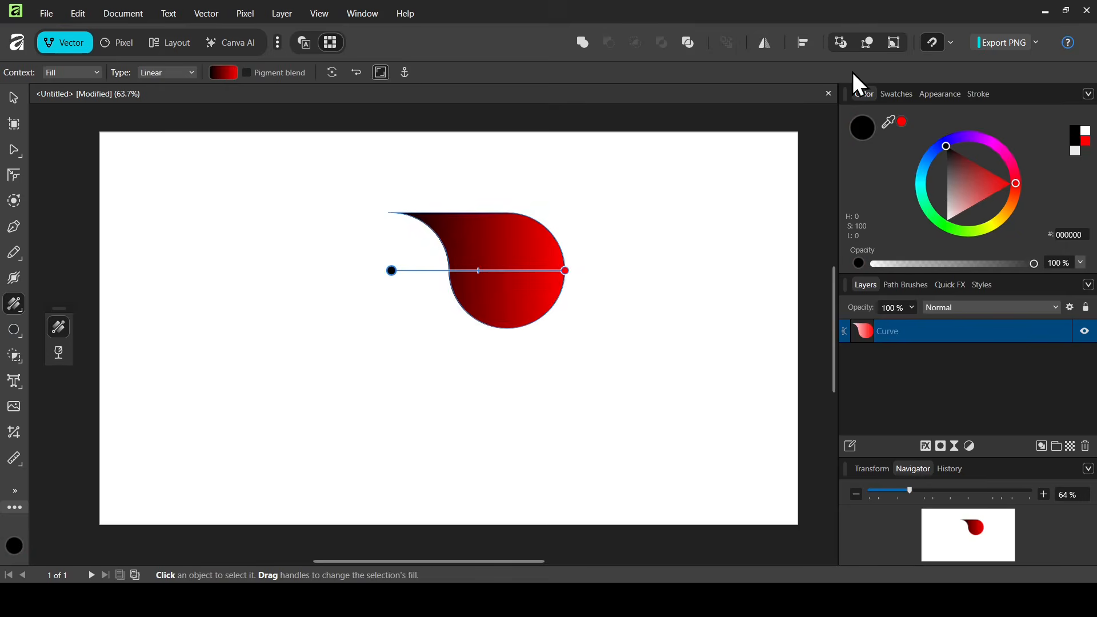
# - Enable the teardrop's transform origin and place it on the shape's lower bounding edge, directly below the left side of its round end
pyautogui.click(11, 100)
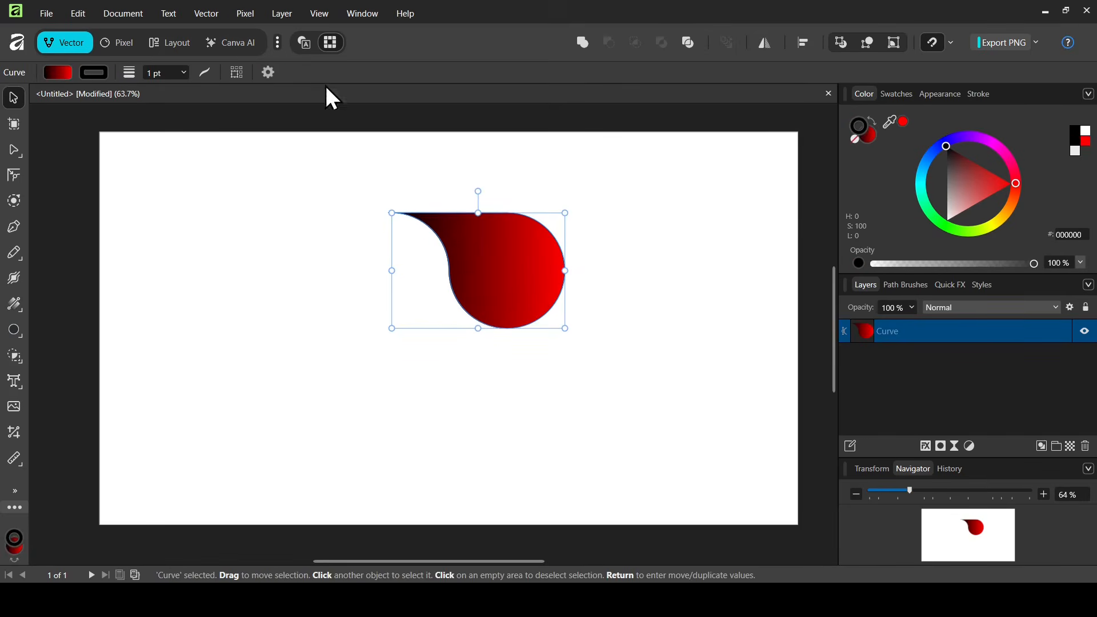
pyautogui.click(270, 72)
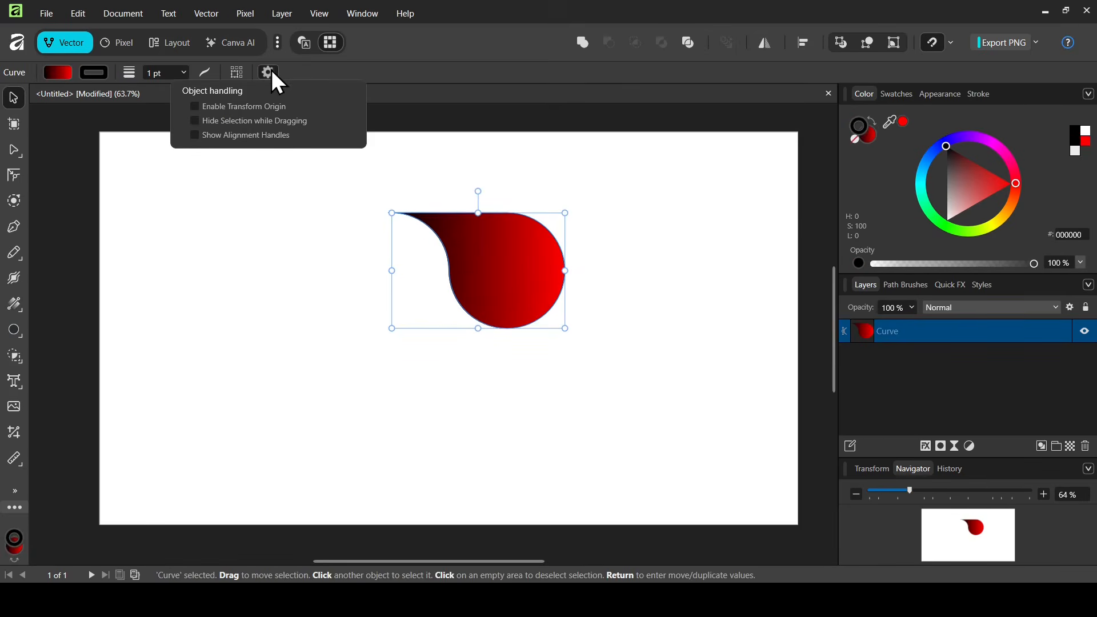
pyautogui.click(256, 108)
pyautogui.moveTo(479, 272); pyautogui.dragTo(447, 328)
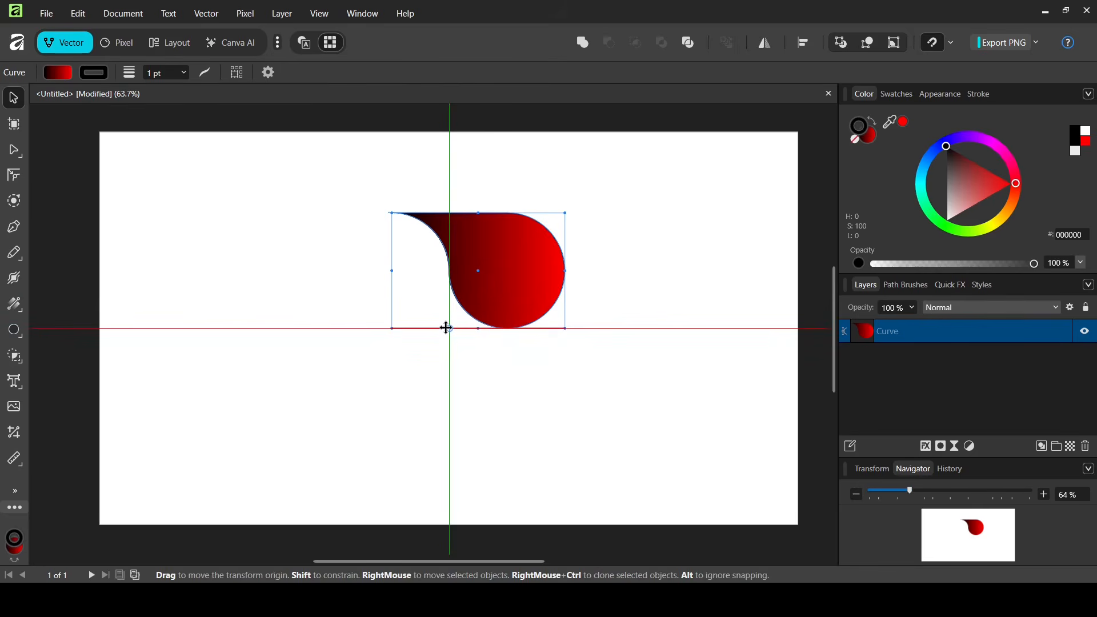
pyautogui.moveTo(447, 328); pyautogui.dragTo(447, 327)
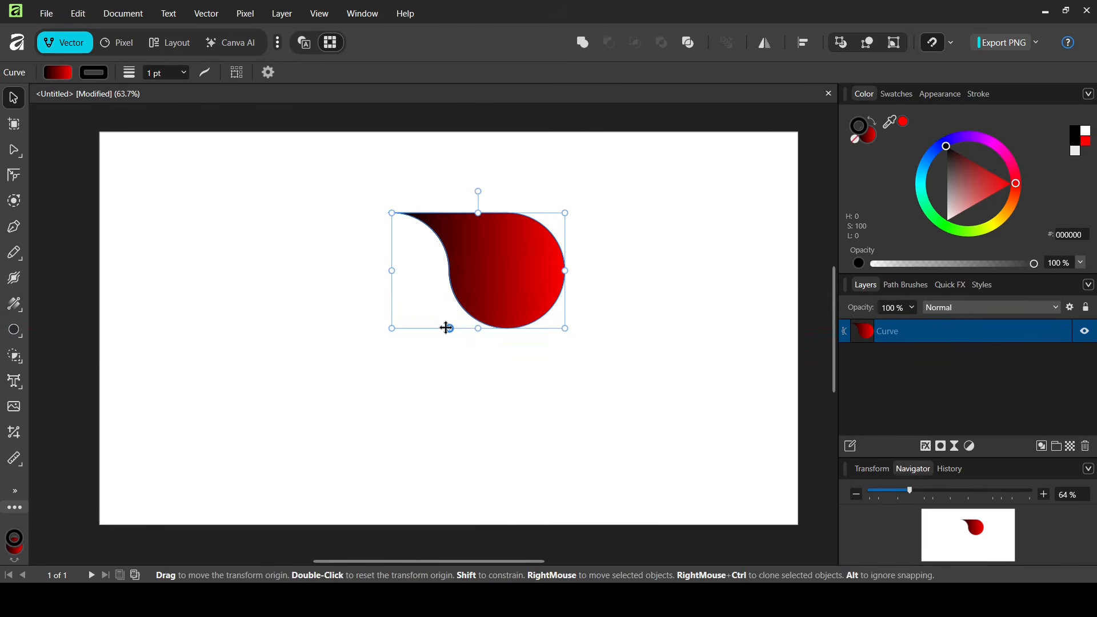
# - Create three duplicates of the teardrop, rotated 90° each around the transform origin, to form a four-part rosette
pyautogui.press('Return')
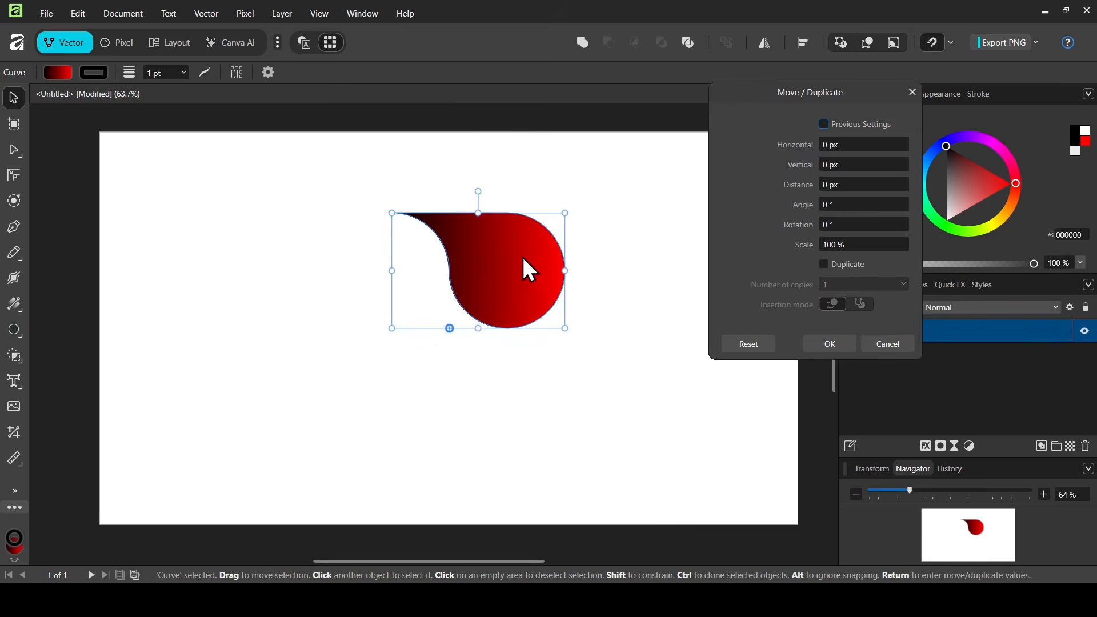
pyautogui.moveTo(841, 97); pyautogui.dragTo(734, 132)
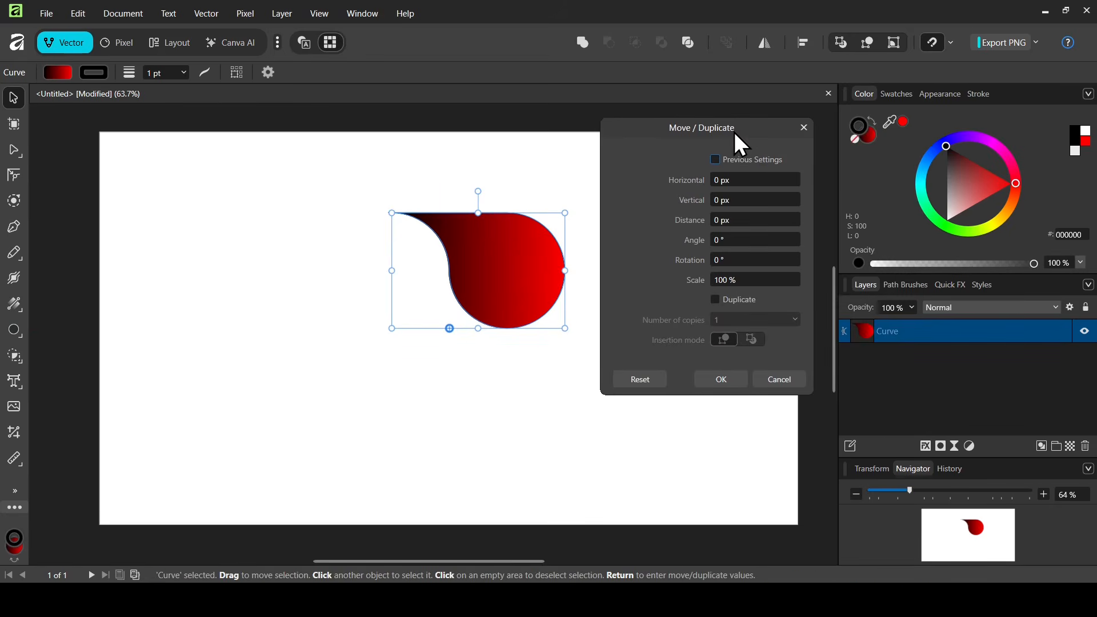
pyautogui.click(742, 300)
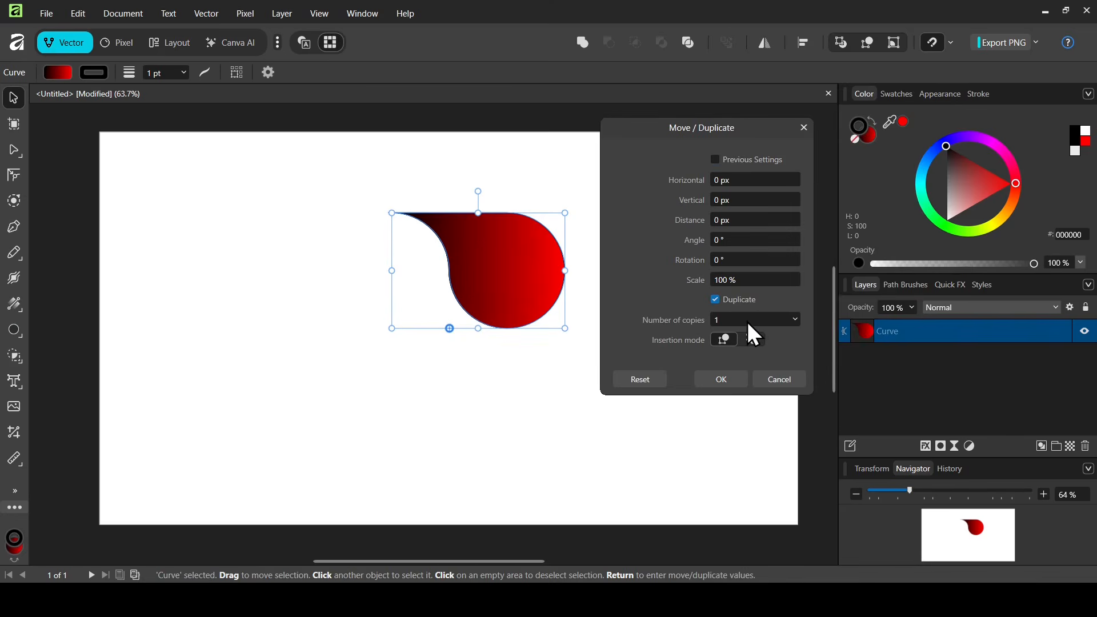
pyautogui.click(747, 320)
pyautogui.write('3')
pyautogui.press('Return')
pyautogui.click(739, 261)
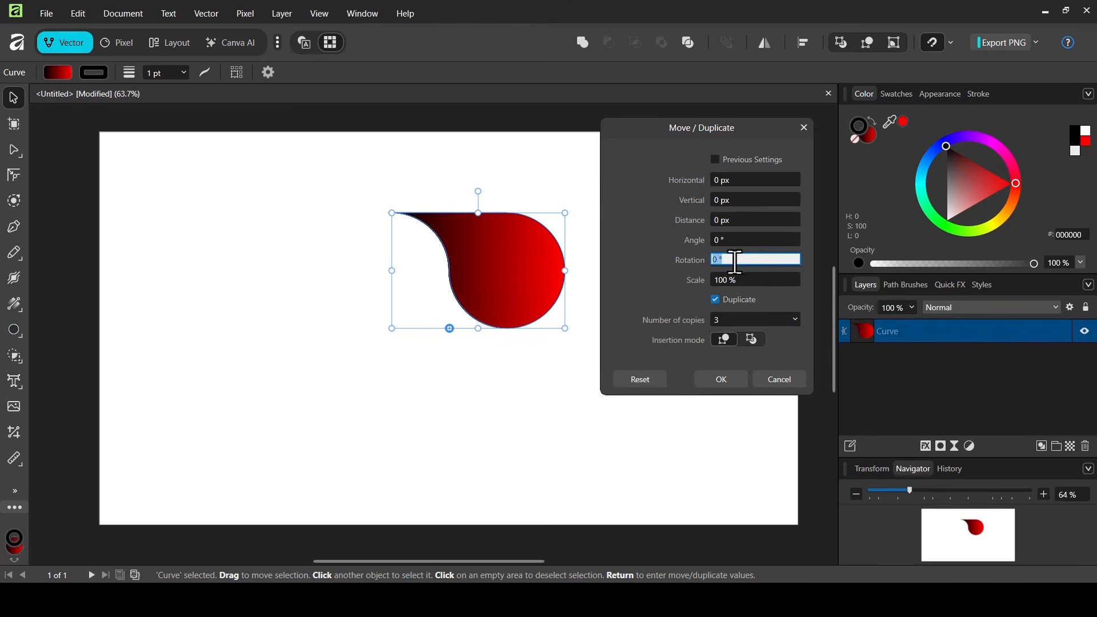
pyautogui.write('90')
pyautogui.press('Return')
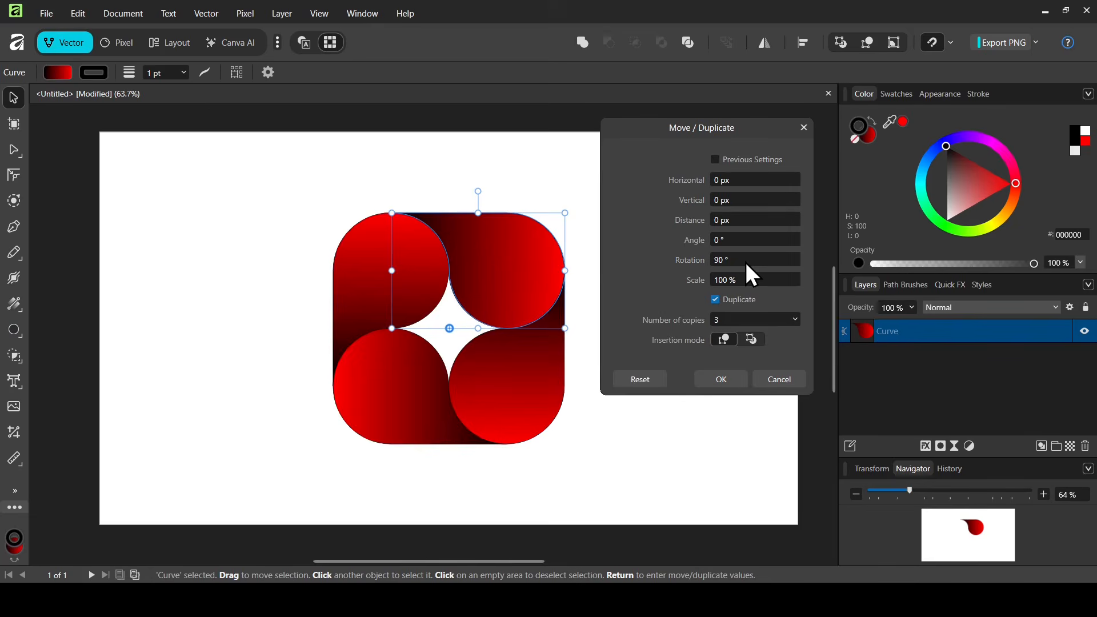
pyautogui.click(721, 380)
# - Group the four teardrop curves and set the group's stroke width to 0 pt
pyautogui.moveTo(226, 154); pyautogui.dragTo(660, 514)
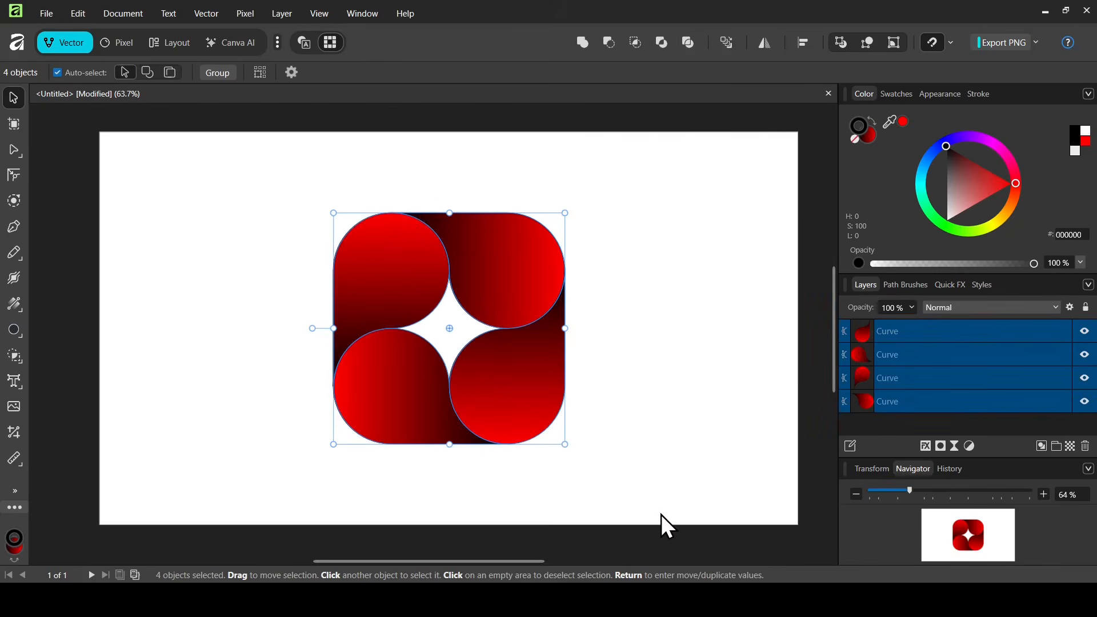
pyautogui.click(223, 74)
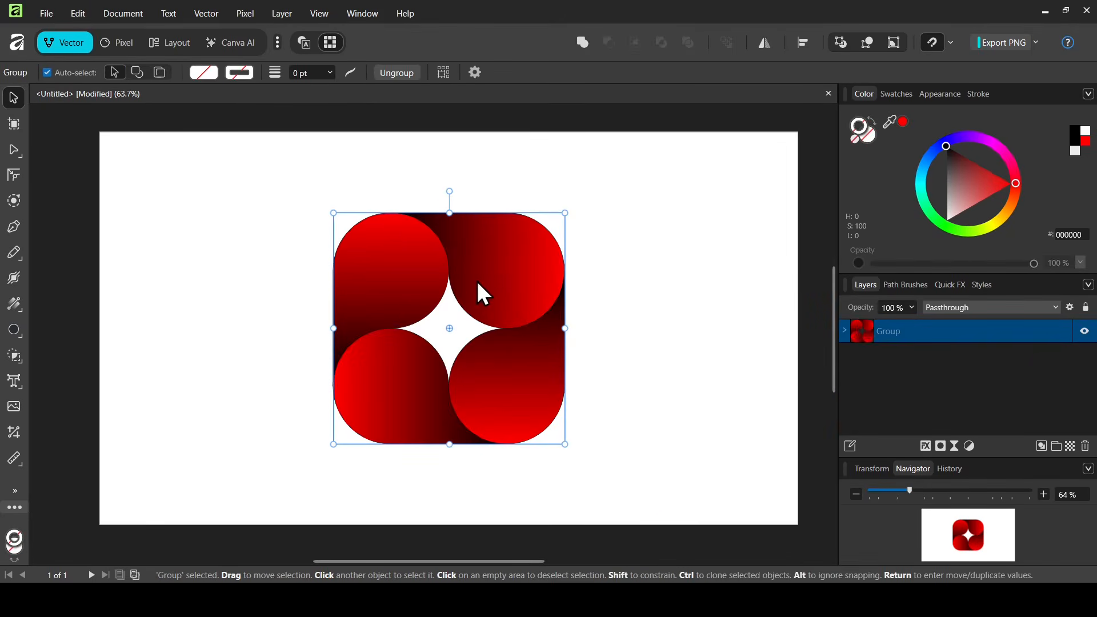
pyautogui.click(330, 73)
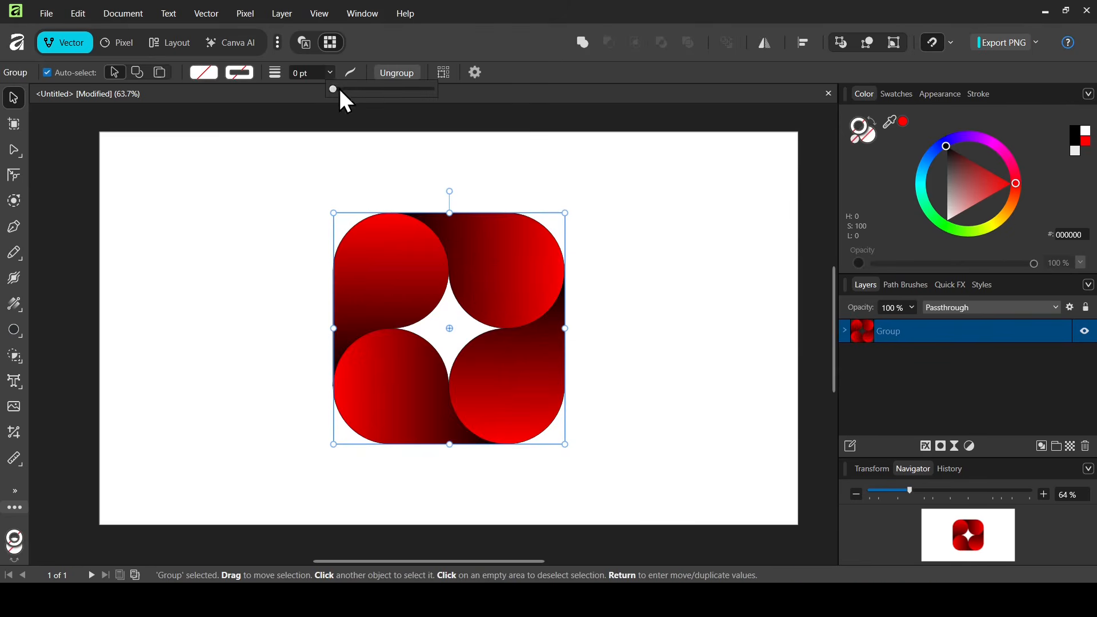
pyautogui.click(341, 89)
pyautogui.moveTo(363, 89); pyautogui.dragTo(272, 93)
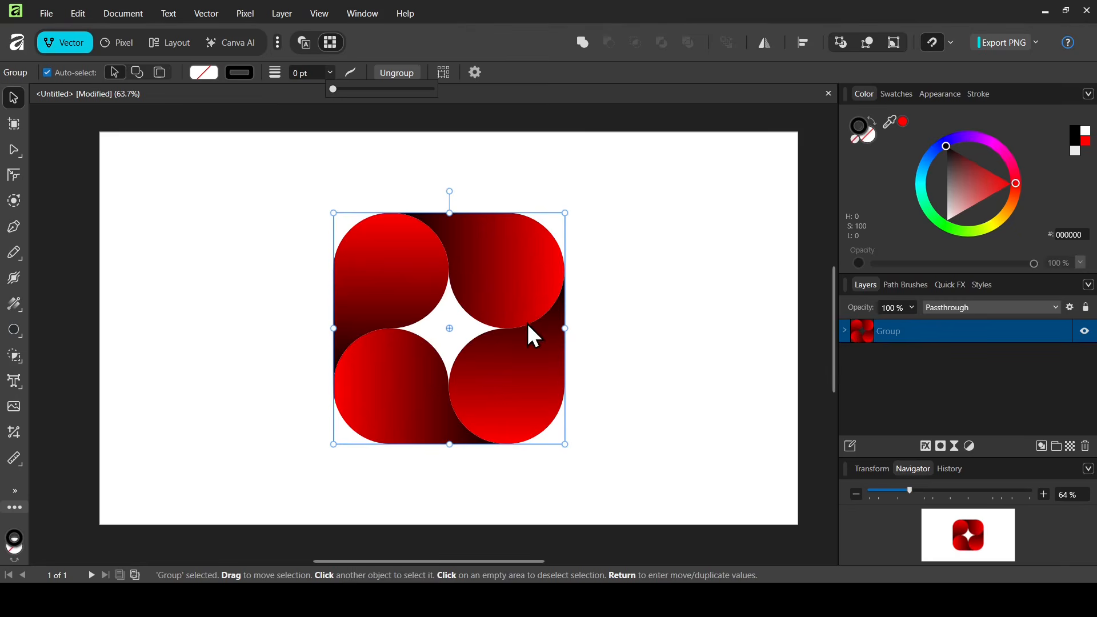
# - Apply a 0.1 px contour offset to the group and move it slightly upward on the page
pyautogui.click(15, 205)
pyautogui.click(50, 73)
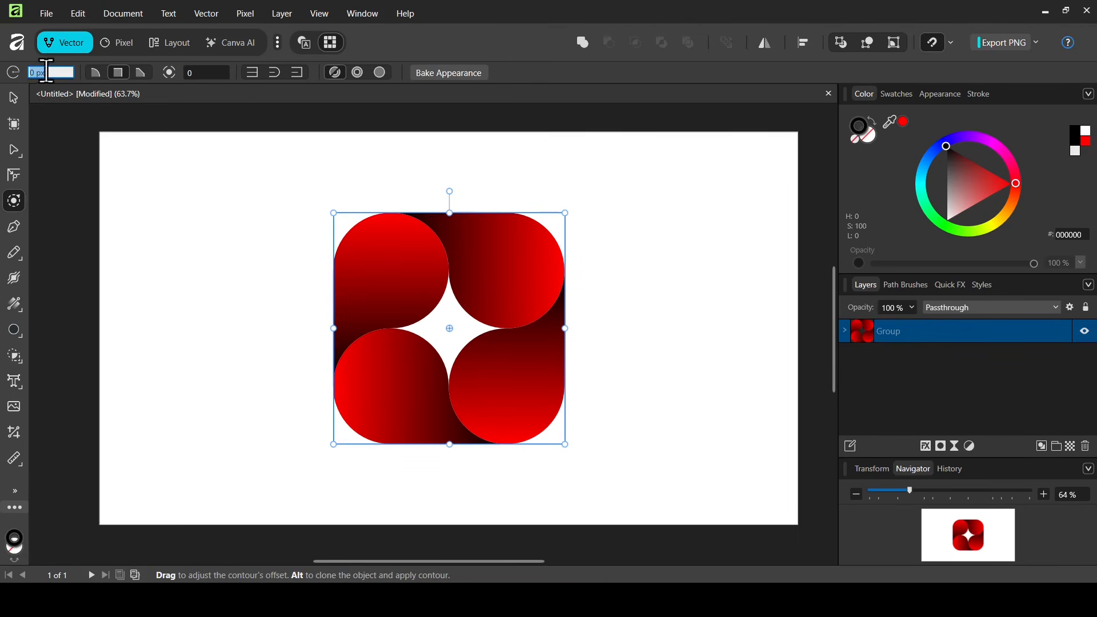
pyautogui.write('0.1')
pyautogui.press('Return')
pyautogui.click(5, 100)
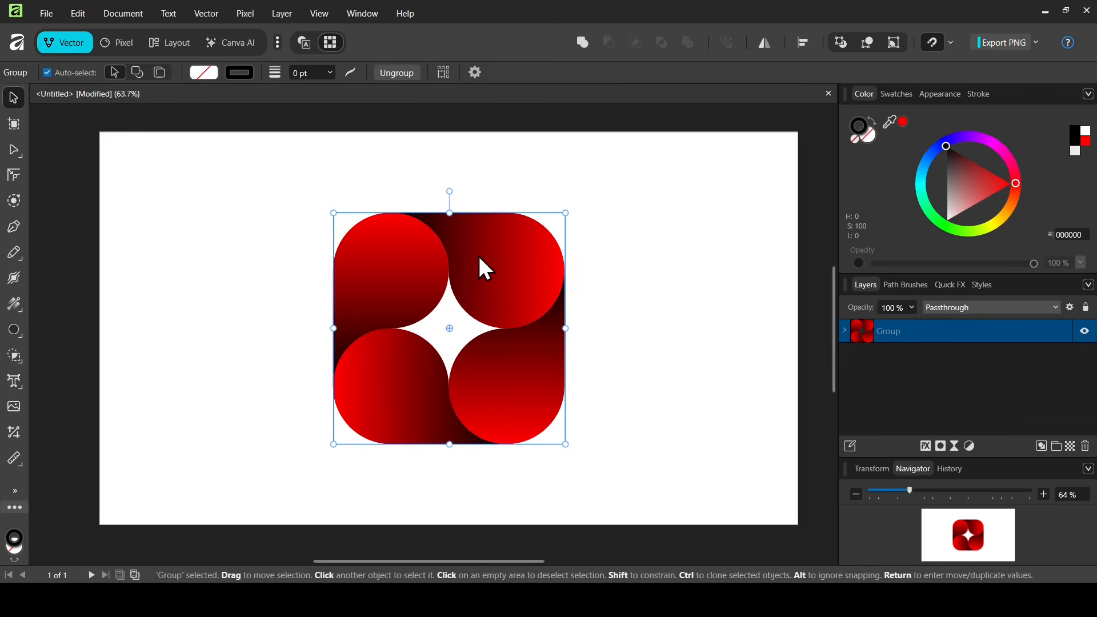
pyautogui.moveTo(477, 254); pyautogui.dragTo(479, 244)
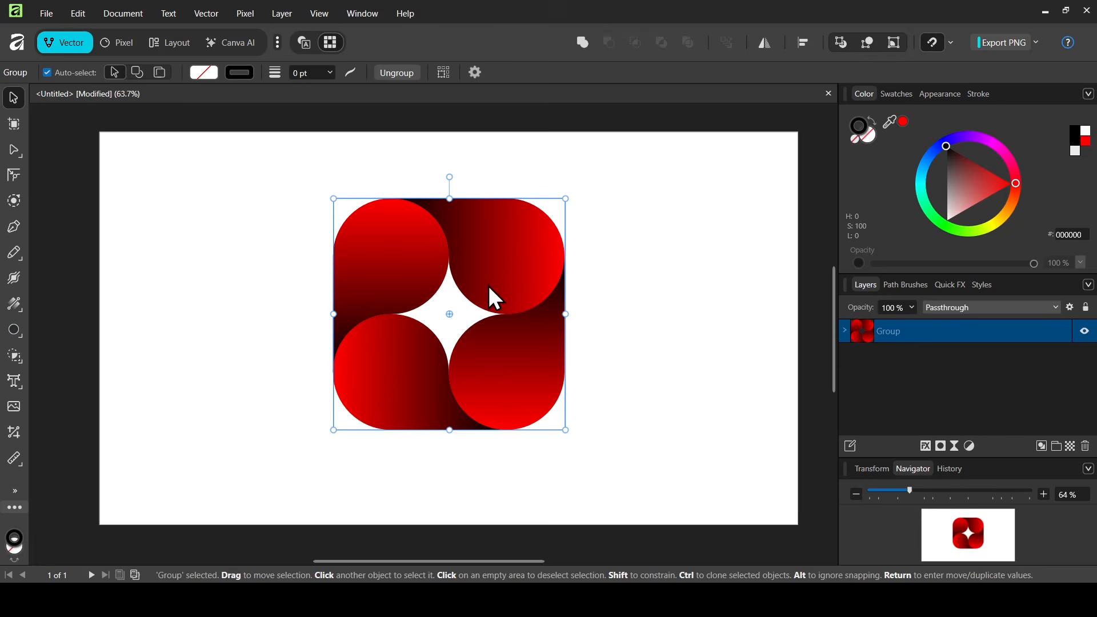
# - Duplicate the group, flip the copy vertically and place it directly below the original so their edges touch
pyautogui.hotkey('ctrl', 'j')
pyautogui.rightClick(507, 257)
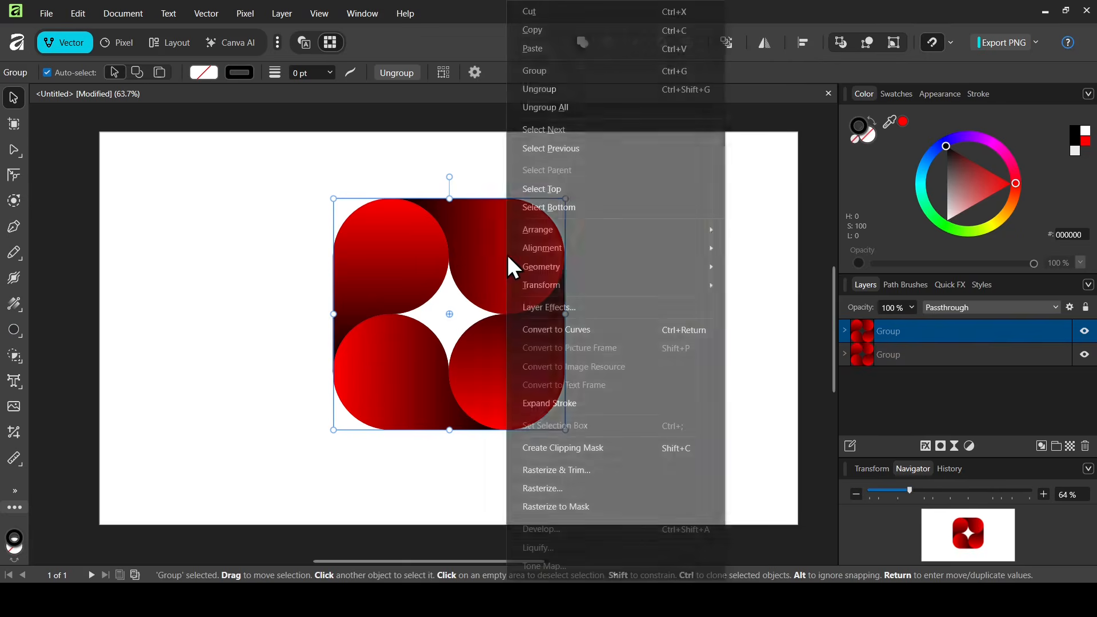
pyautogui.moveTo(567, 285)
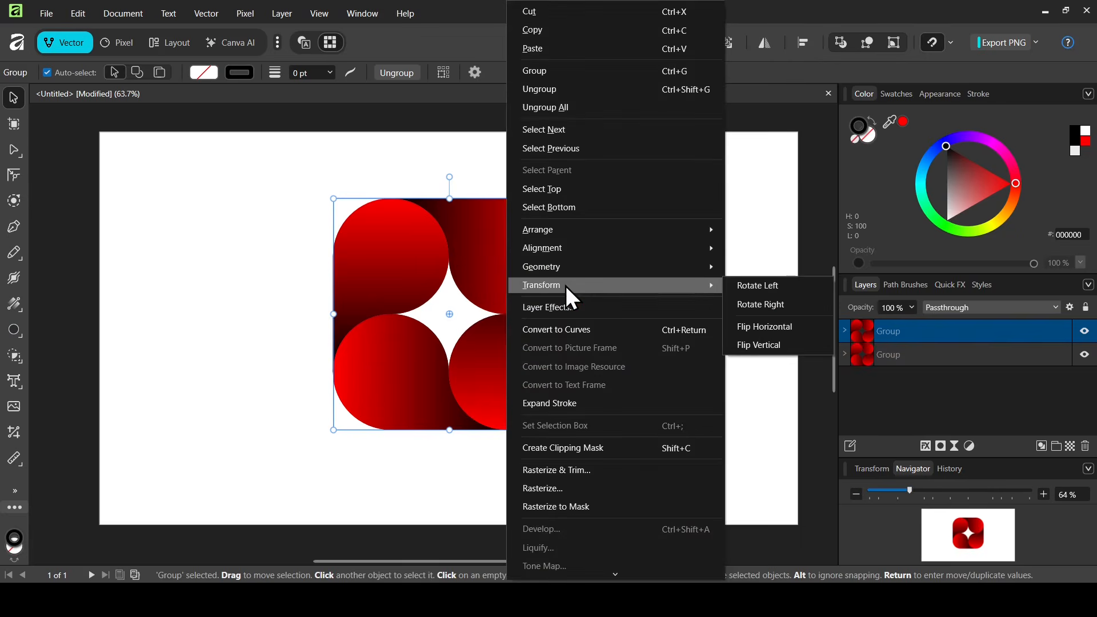
pyautogui.click(772, 345)
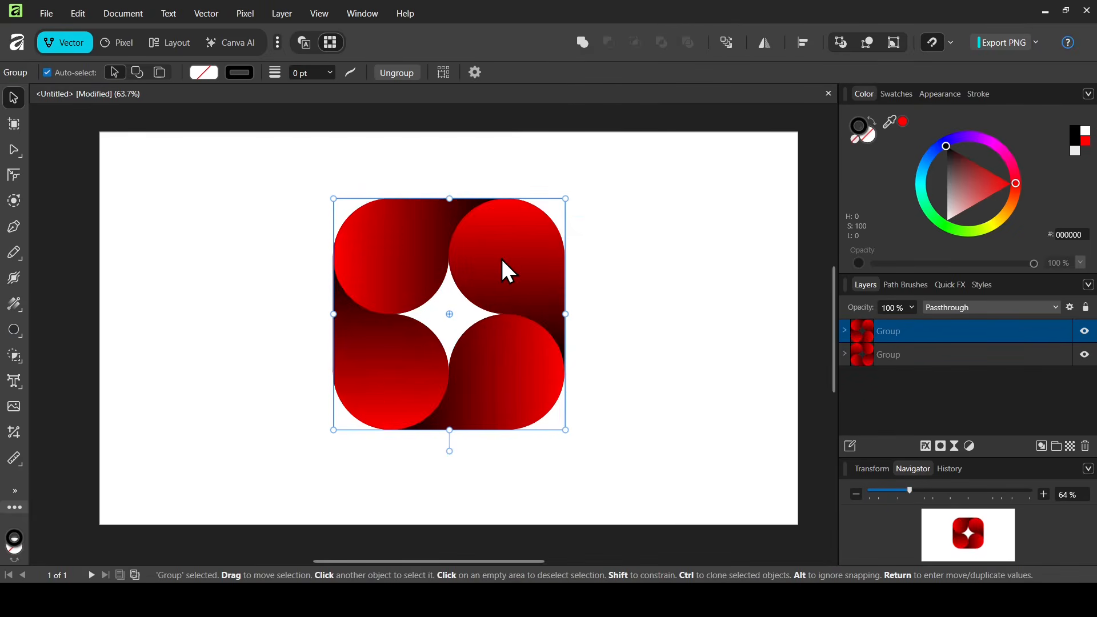
pyautogui.moveTo(501, 260); pyautogui.dragTo(487, 497)
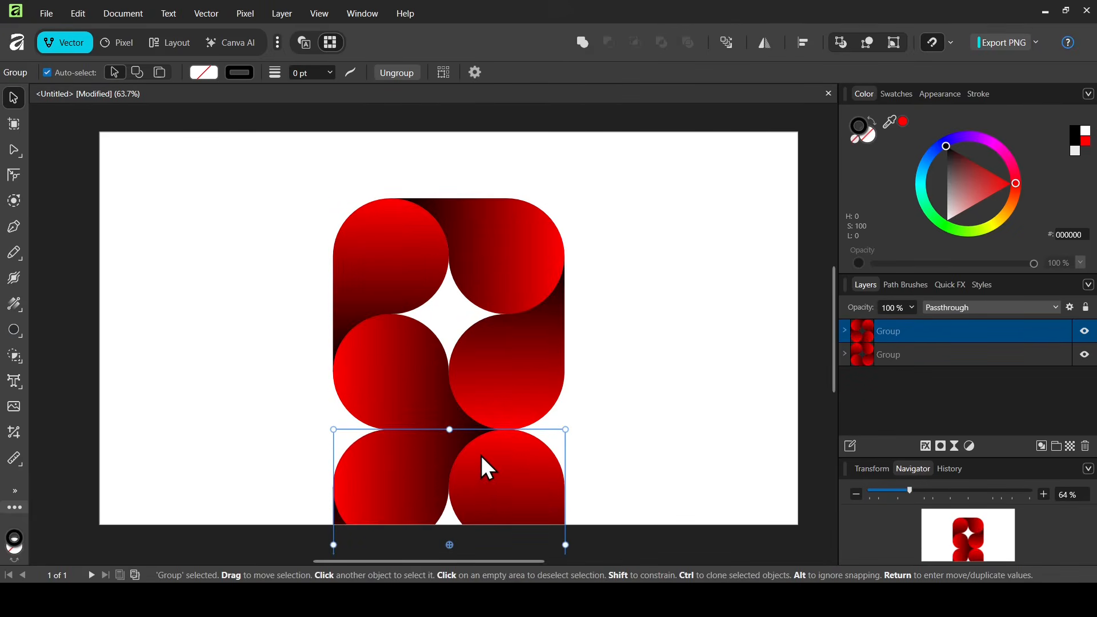
# - Fade the flipped copy downward into a reflection with a linear transparency gradient starting inside the original's star-shaped gap, and deselect it
pyautogui.click(19, 306)
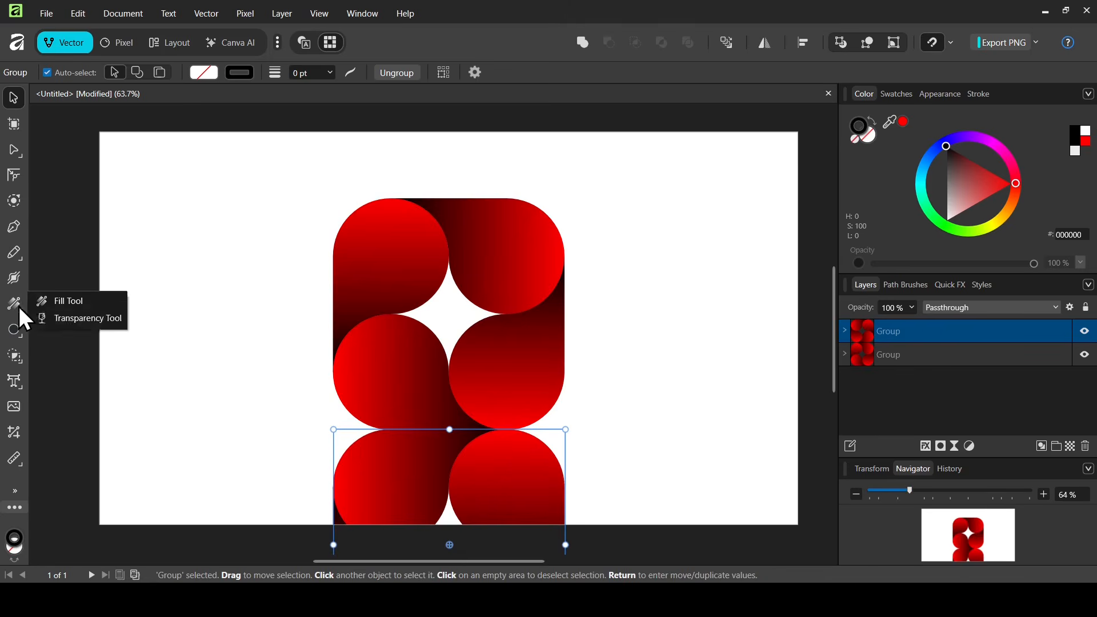
pyautogui.click(91, 320)
pyautogui.moveTo(450, 307); pyautogui.dragTo(443, 544)
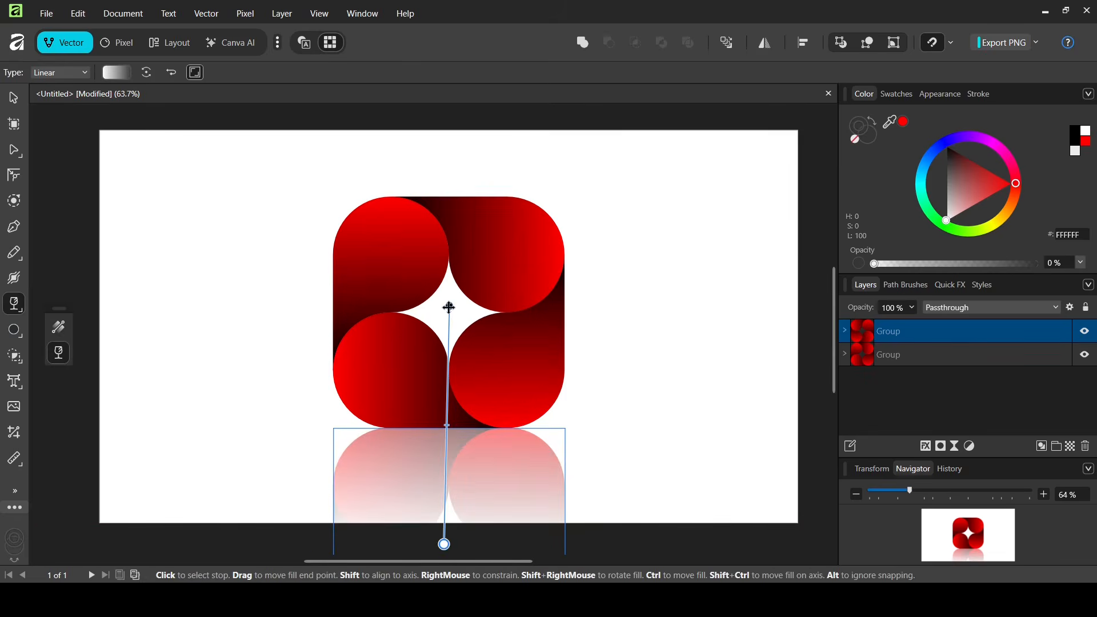
pyautogui.moveTo(449, 307); pyautogui.dragTo(450, 273)
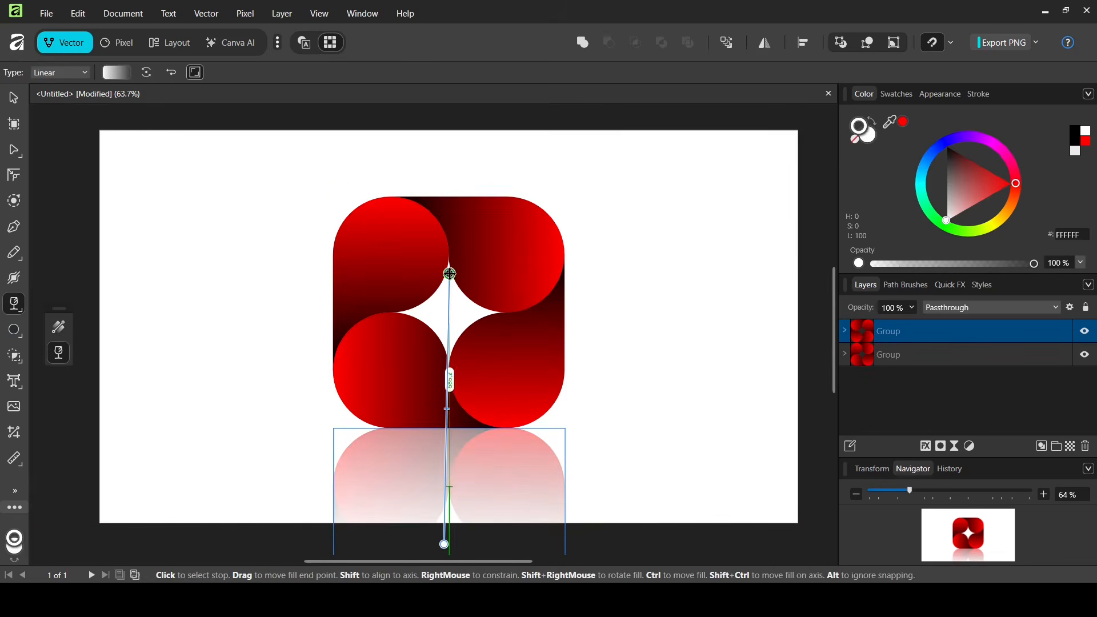
pyautogui.click(13, 98)
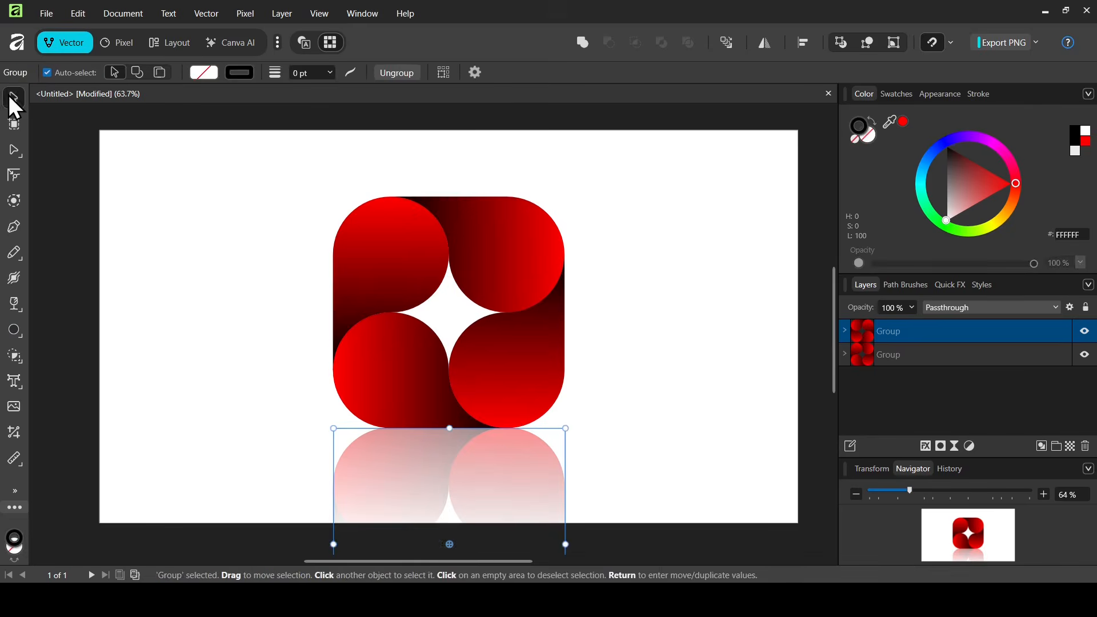
pyautogui.click(703, 433)
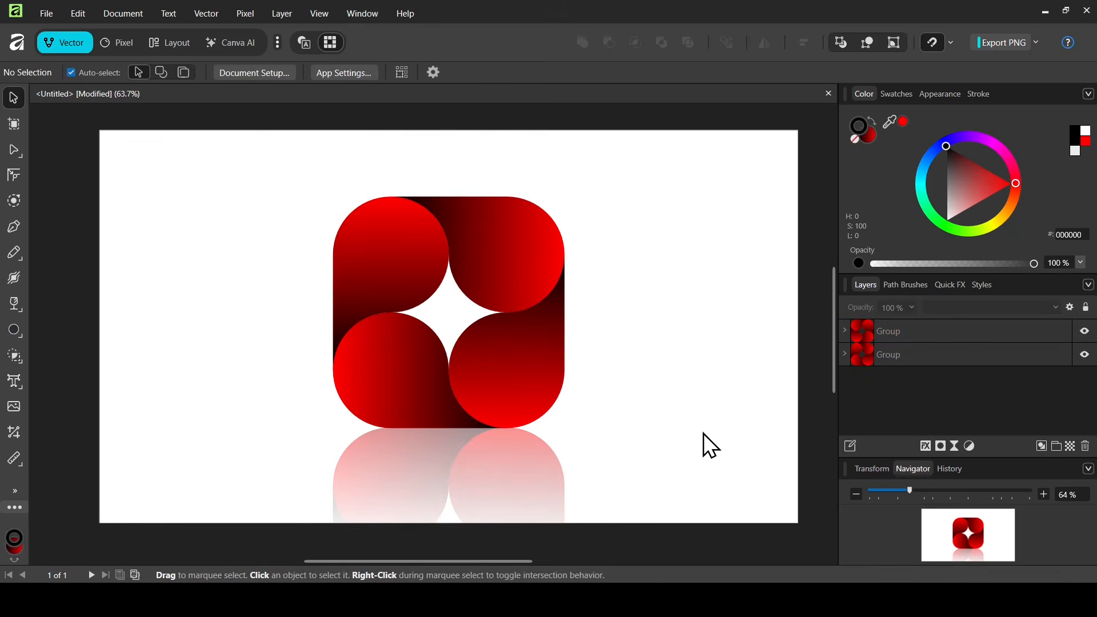